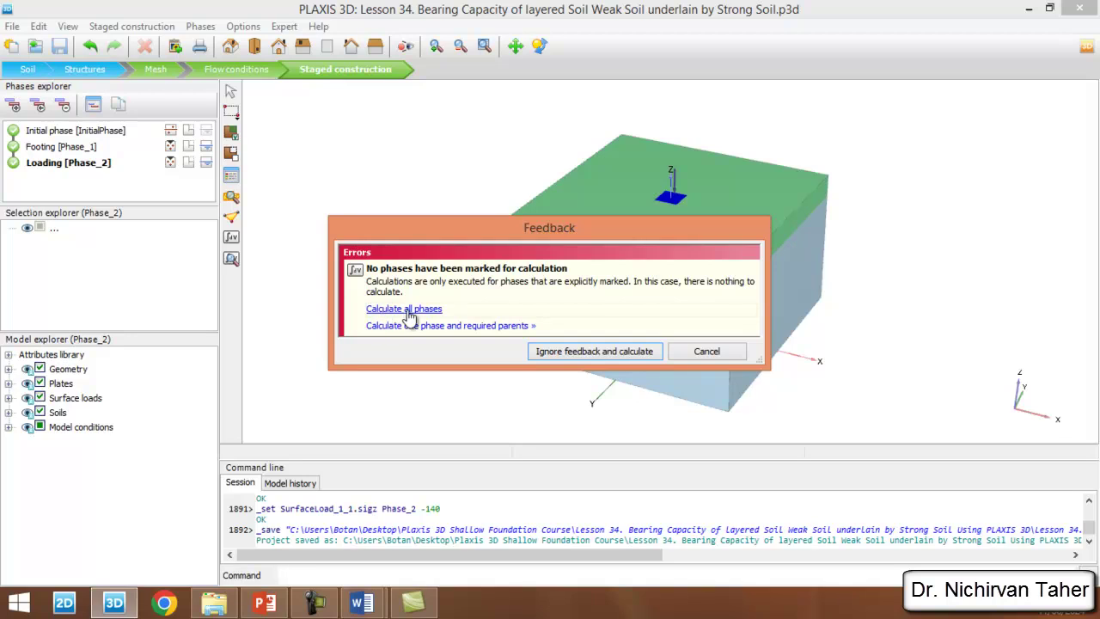
Calculate all phases and save the project once the calculation is complete
{"action": "left_click", "coordinate": [408, 312]}
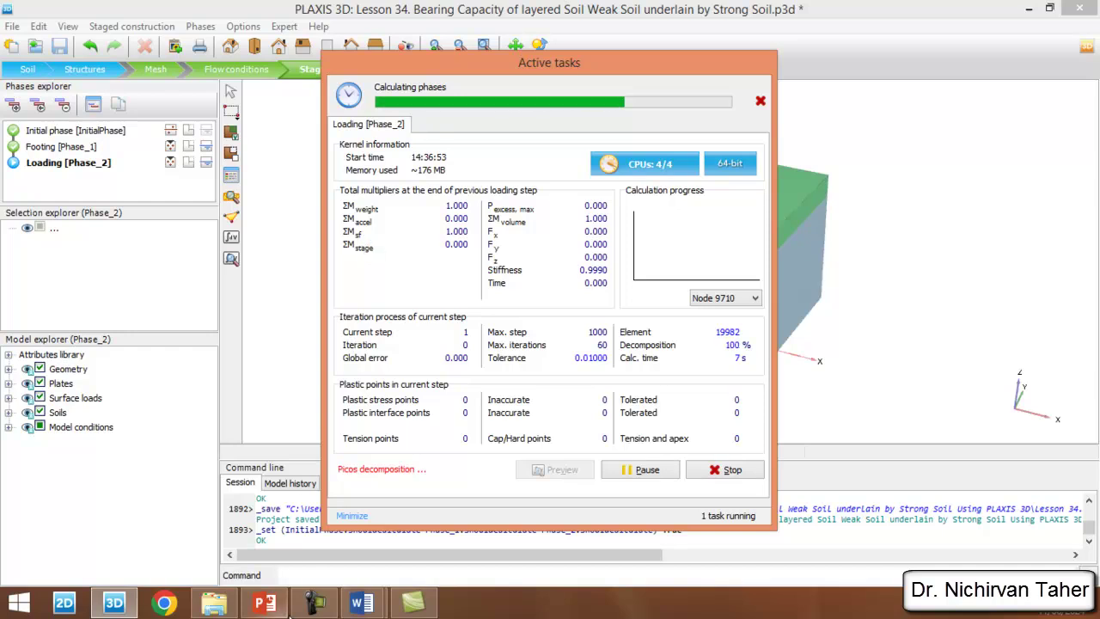
{"action": "left_click", "coordinate": [314, 603]}
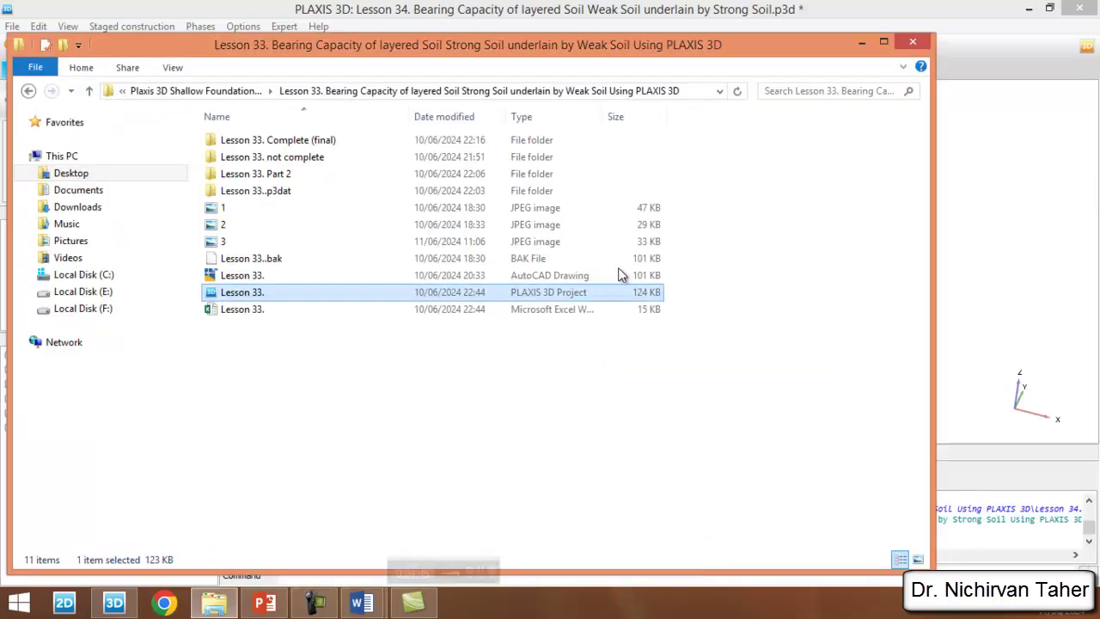
{"action": "left_click", "coordinate": [114, 604]}
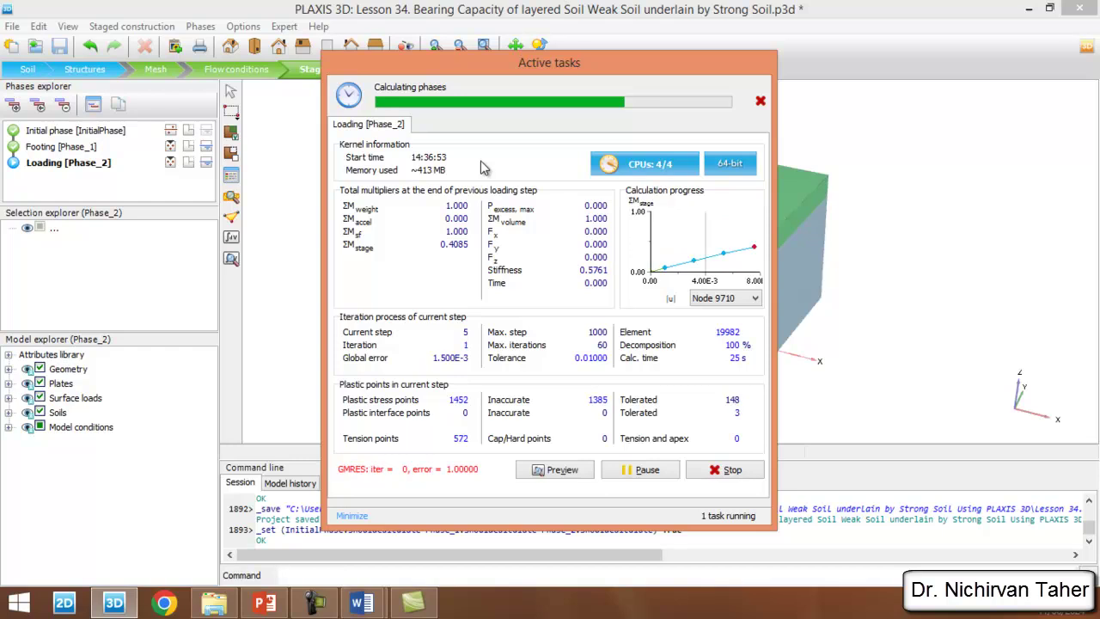
{"action": "left_click_drag", "start_coordinate": [478, 71], "coordinate": [465, 67]}
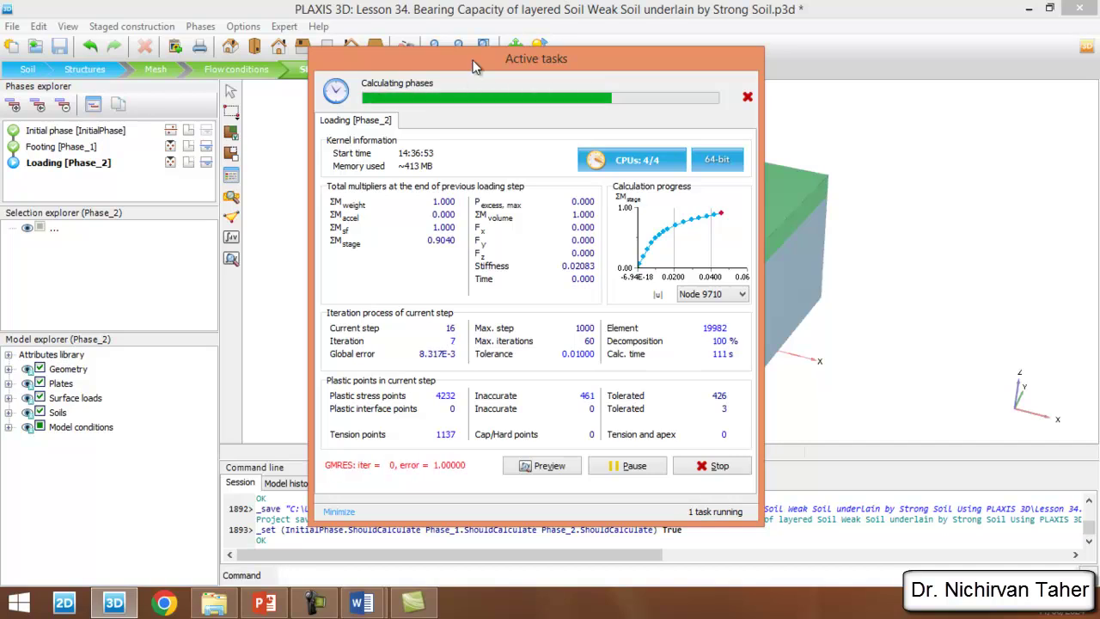
{"action": "left_click_drag", "start_coordinate": [473, 62], "coordinate": [462, 59]}
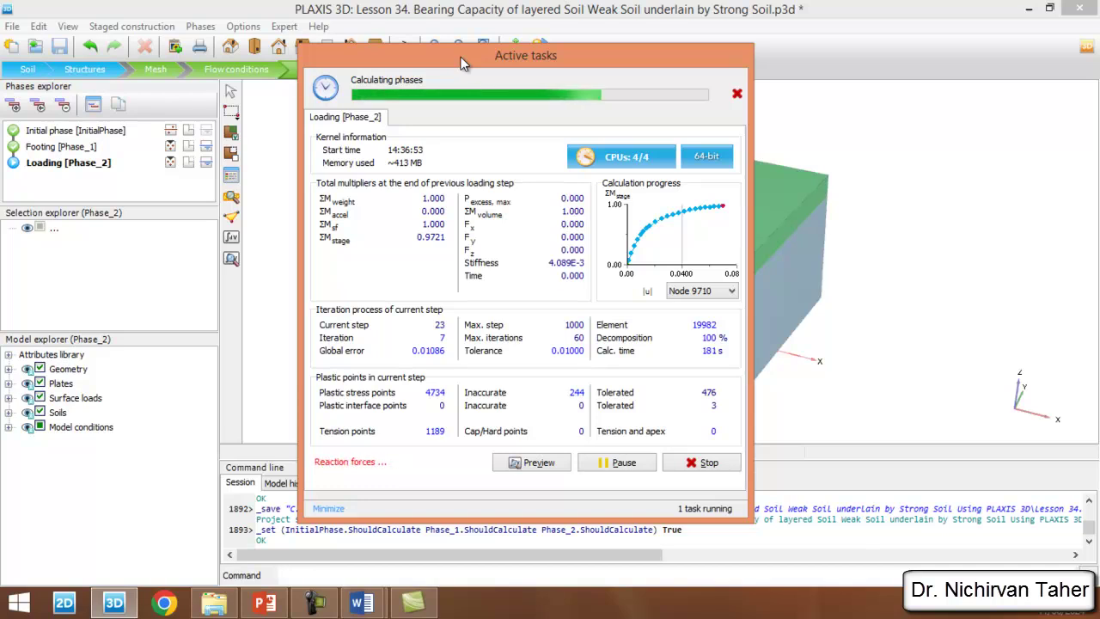
{"action": "left_click_drag", "start_coordinate": [468, 57], "coordinate": [481, 44]}
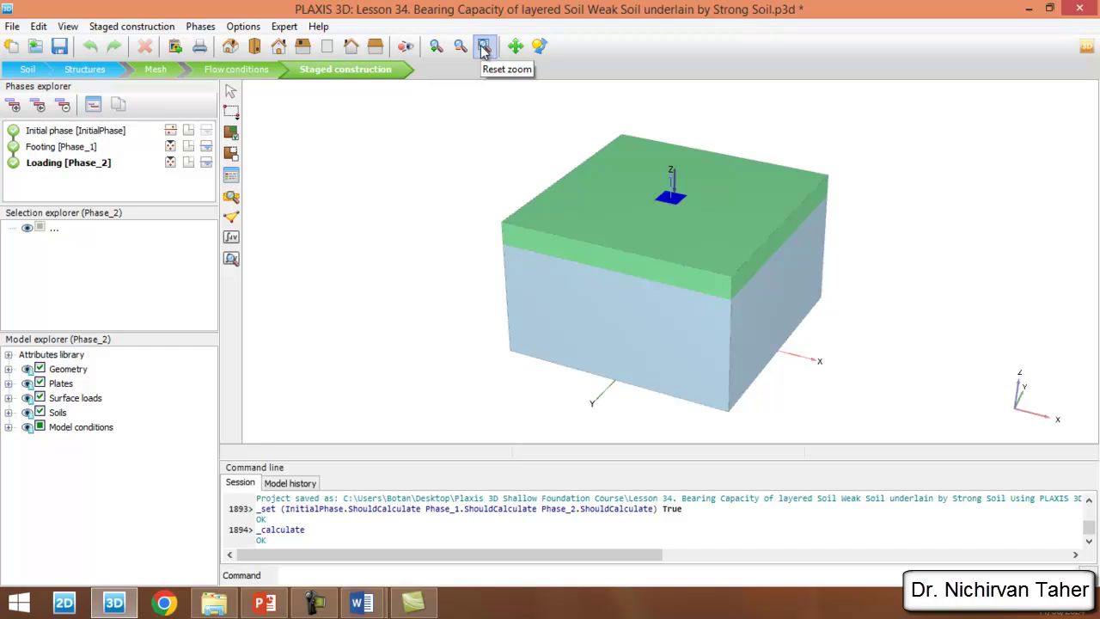
{"action": "left_click", "coordinate": [59, 48]}
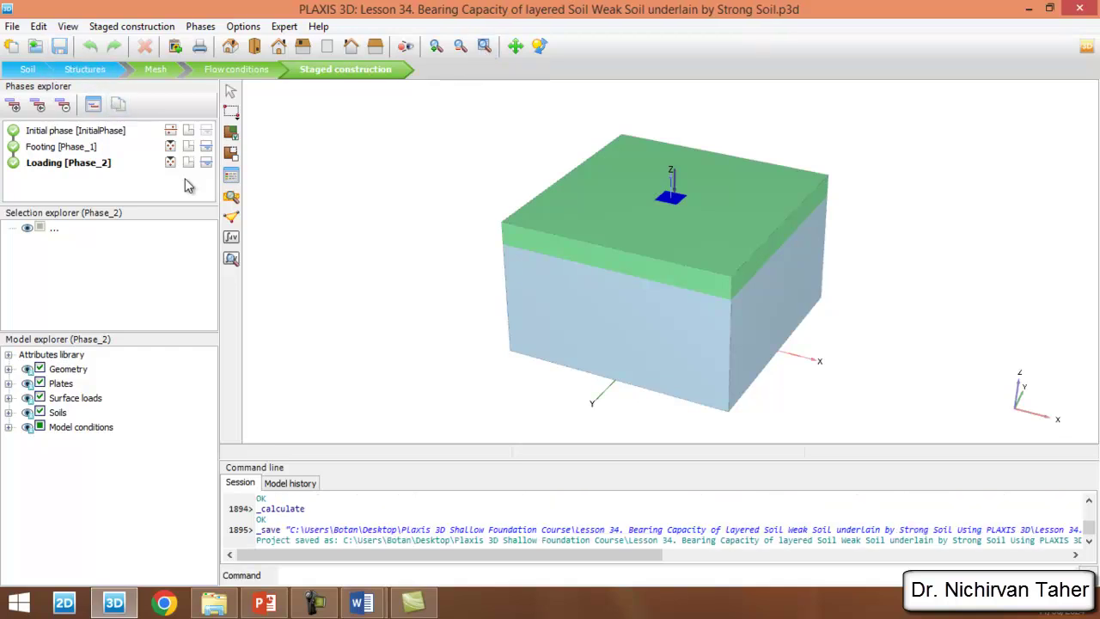
Open the calculation results of the Loading phase in PLAXIS 3D Output
{"action": "left_click", "coordinate": [232, 260]}
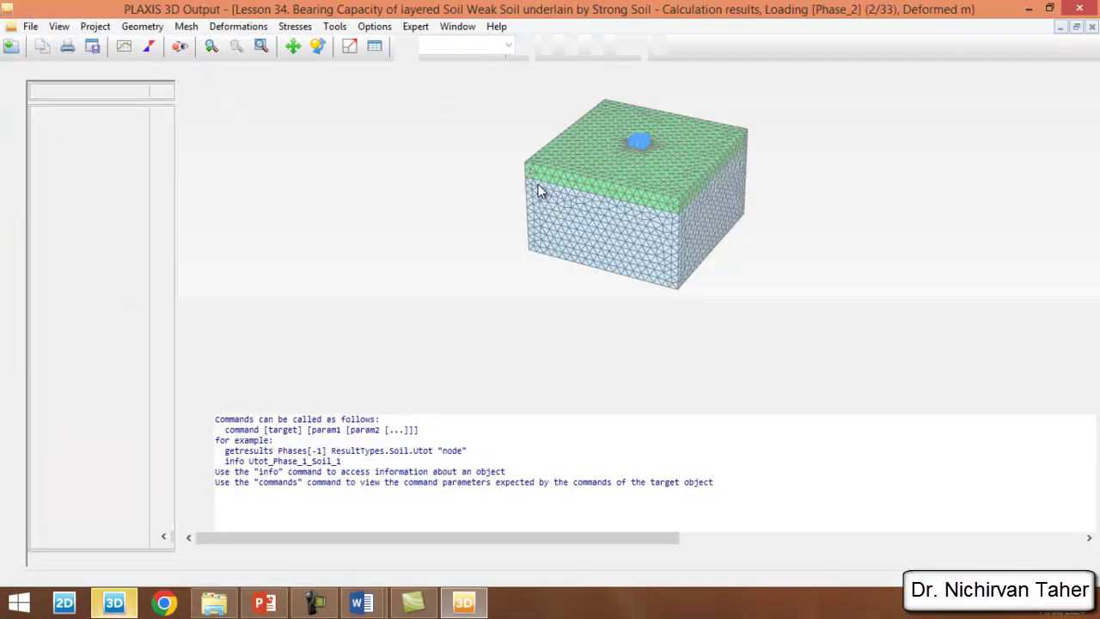
{"action": "left_click_drag", "start_coordinate": [628, 375], "coordinate": [575, 568]}
{"action": "scroll", "coordinate": [738, 215], "scroll_direction": "up", "scroll_amount": 1}
{"action": "scroll", "coordinate": [477, 184], "scroll_direction": "down", "scroll_amount": 1}
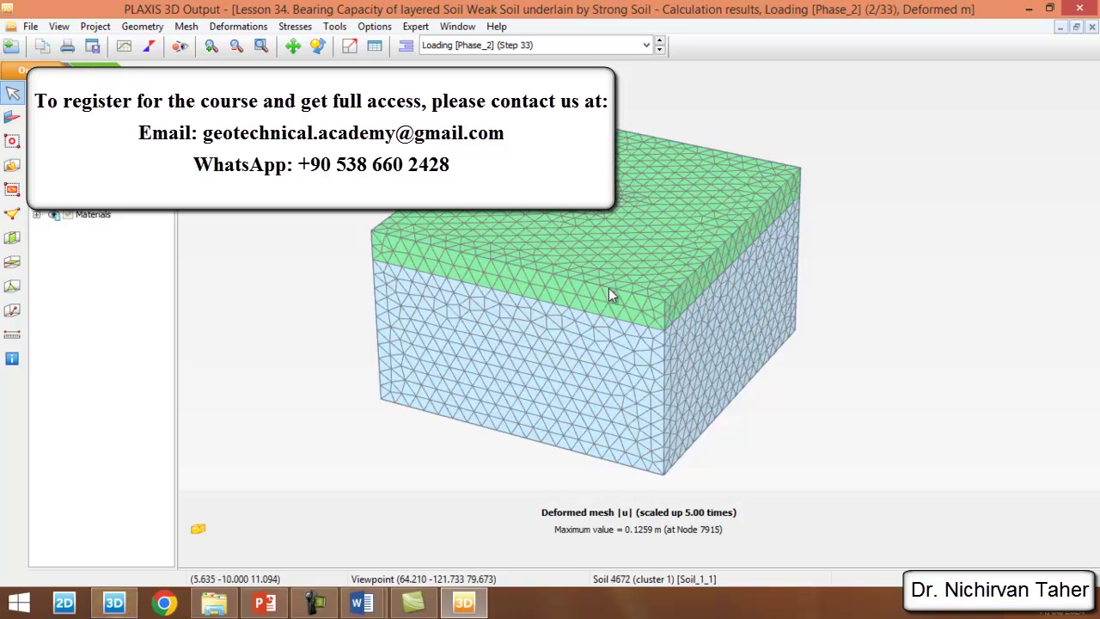
Examine the deformed mesh around the loaded footing on the soil surface
{"action": "scroll", "coordinate": [633, 317], "scroll_direction": "up", "scroll_amount": 2}
{"action": "scroll", "coordinate": [637, 298], "scroll_direction": "up", "scroll_amount": 1}
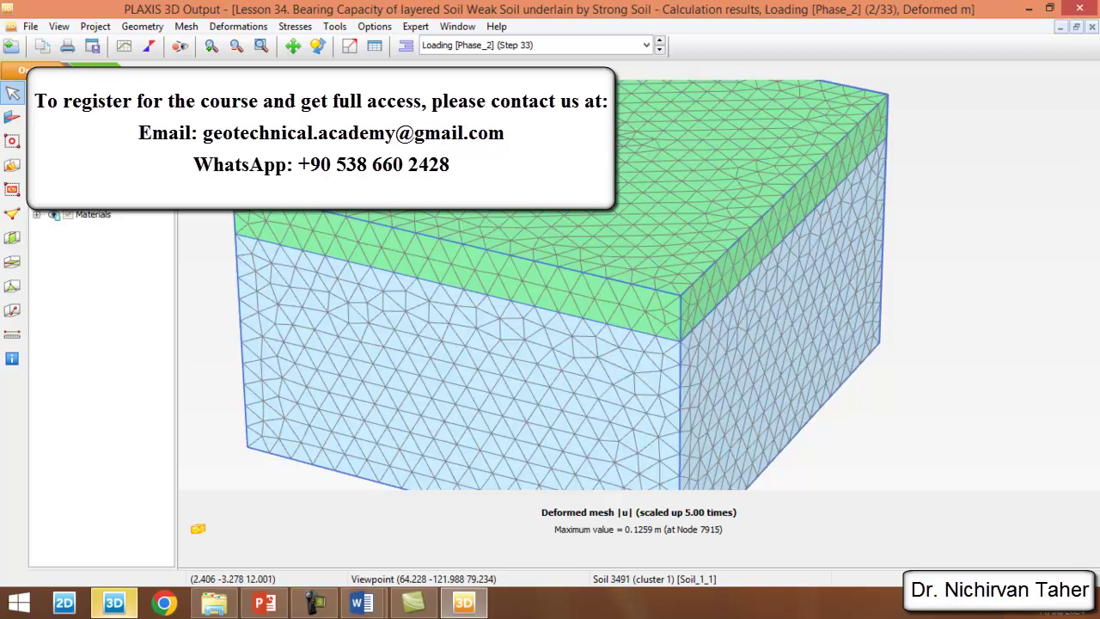
{"action": "scroll", "coordinate": [548, 247], "scroll_direction": "up", "scroll_amount": 6}
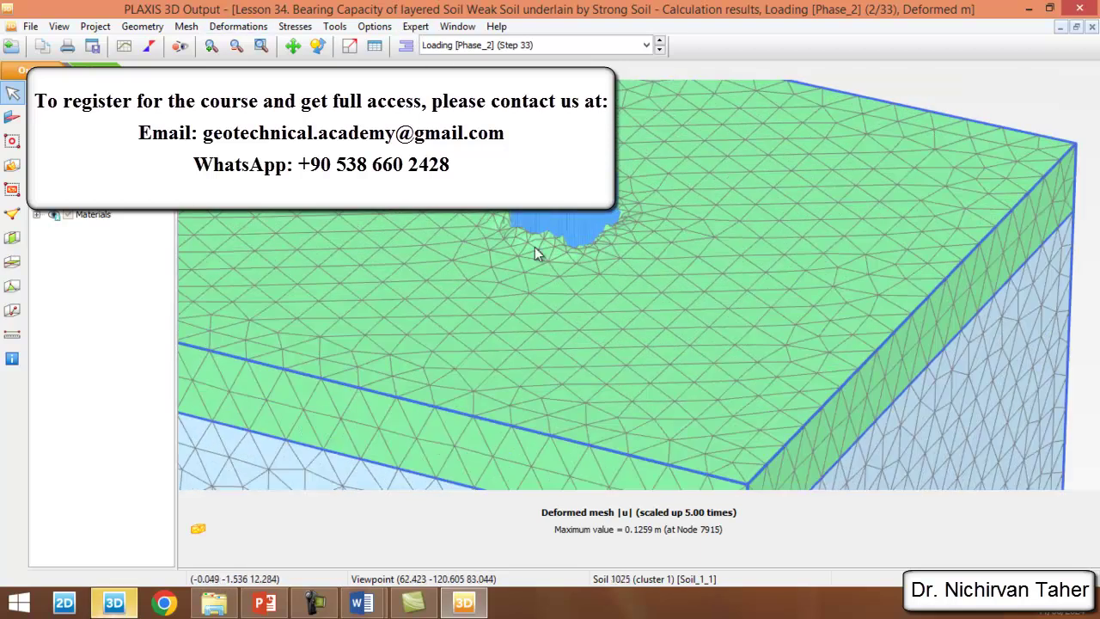
{"action": "scroll", "coordinate": [499, 249], "scroll_direction": "up", "scroll_amount": 2}
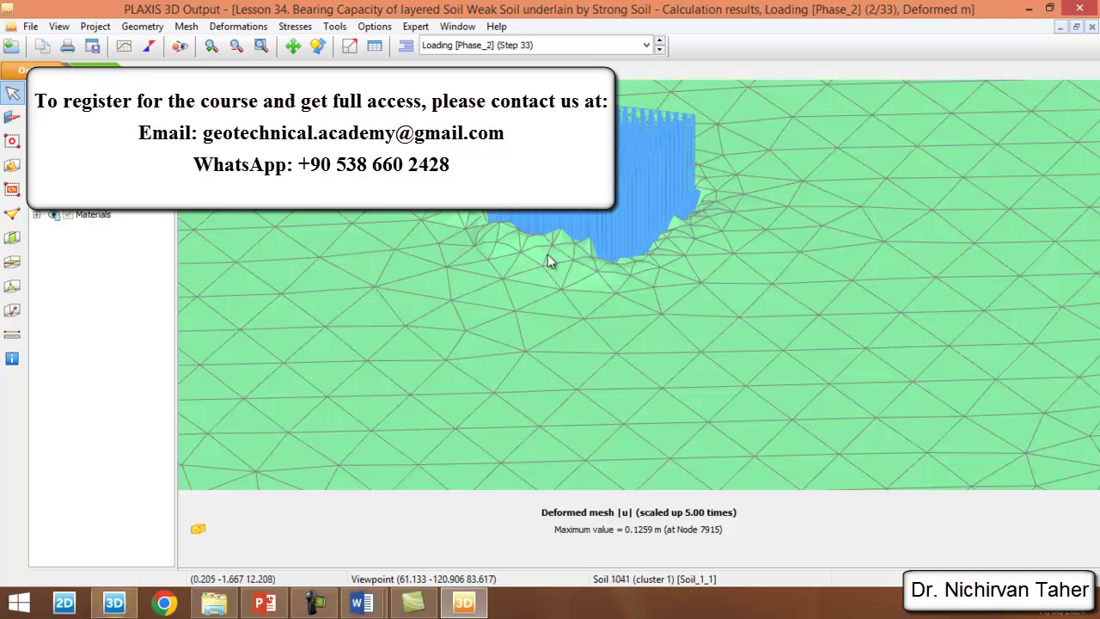
{"action": "scroll", "coordinate": [506, 238], "scroll_direction": "up", "scroll_amount": 2}
{"action": "scroll", "coordinate": [579, 258], "scroll_direction": "down", "scroll_amount": 3}
{"action": "scroll", "coordinate": [507, 215], "scroll_direction": "up", "scroll_amount": 1}
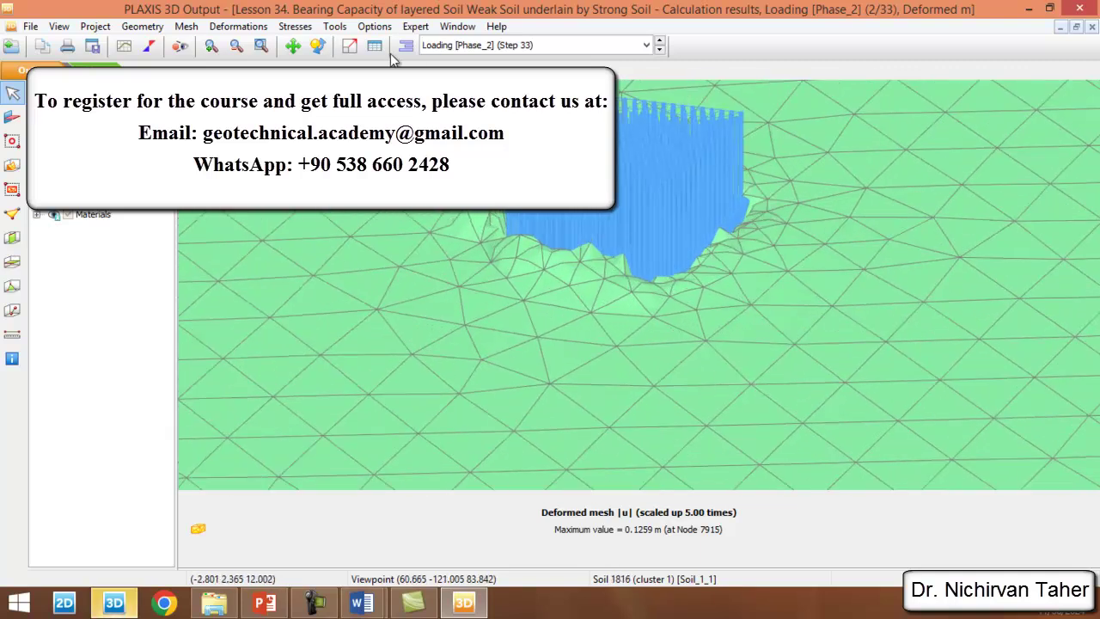
{"action": "left_click", "coordinate": [318, 44]}
{"action": "left_click_drag", "start_coordinate": [404, 258], "coordinate": [503, 264]}
{"action": "key", "text": "Escape"}
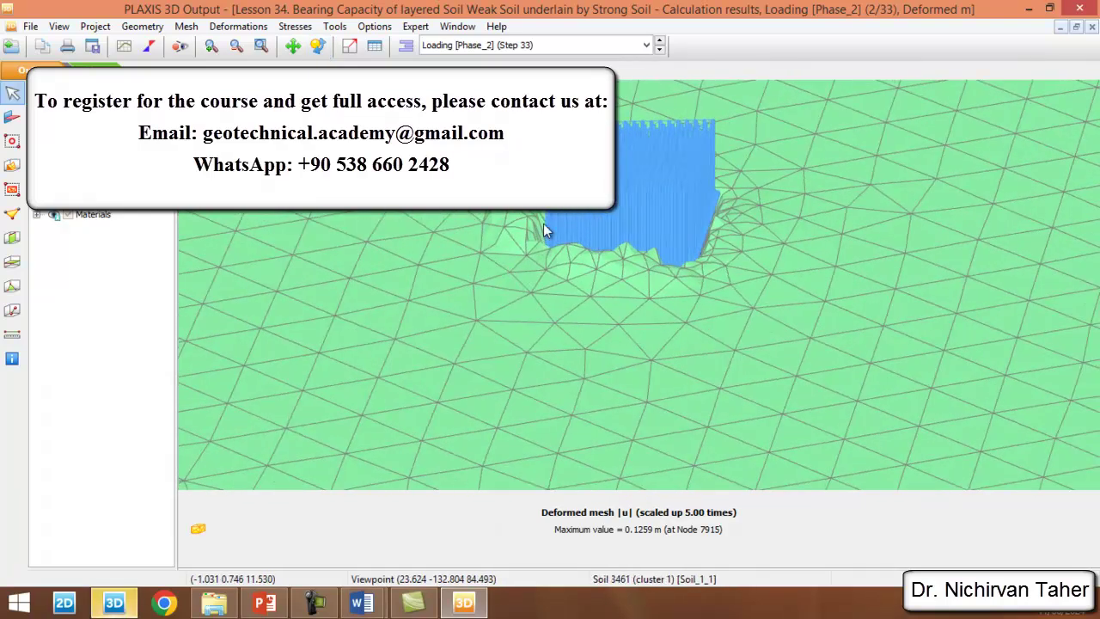
Set the deformation scale of the deformed mesh to true scale
{"action": "left_click", "coordinate": [59, 26]}
{"action": "left_click", "coordinate": [96, 157]}
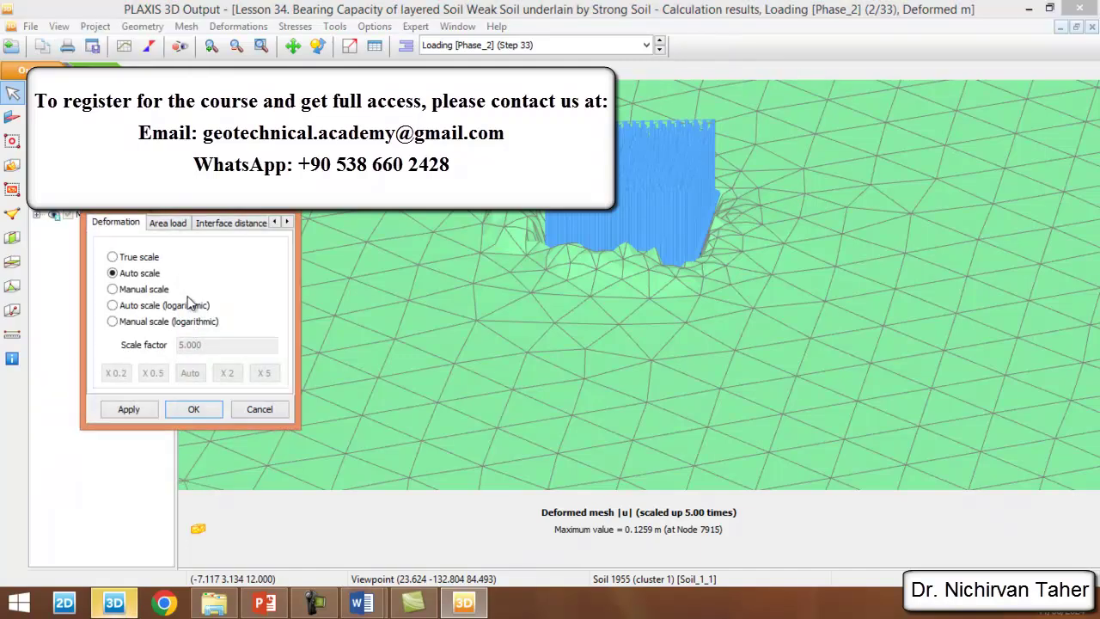
{"action": "left_click", "coordinate": [127, 409]}
{"action": "left_click", "coordinate": [194, 409]}
{"action": "scroll", "coordinate": [497, 274], "scroll_direction": "up", "scroll_amount": 1}
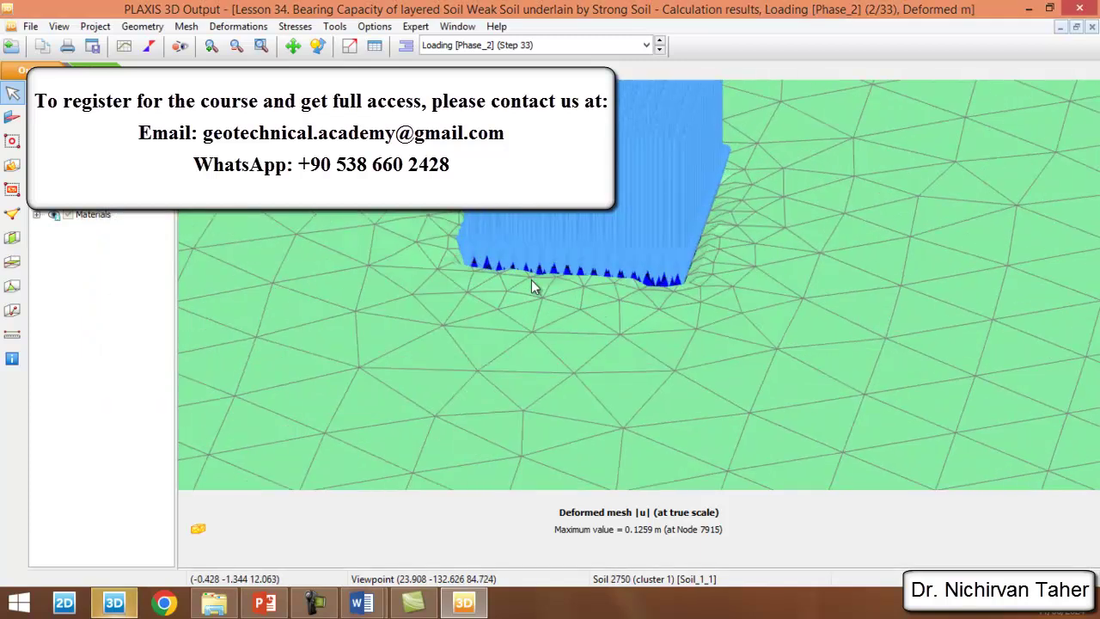
Hide the surface load arrows and examine the footing plate and the surrounding deformed mesh at true scale
{"action": "left_click", "coordinate": [317, 45]}
{"action": "scroll", "coordinate": [443, 282], "scroll_direction": "down", "scroll_amount": 3}
{"action": "left_click_drag", "start_coordinate": [386, 336], "coordinate": [410, 333]}
{"action": "key", "text": "Escape"}
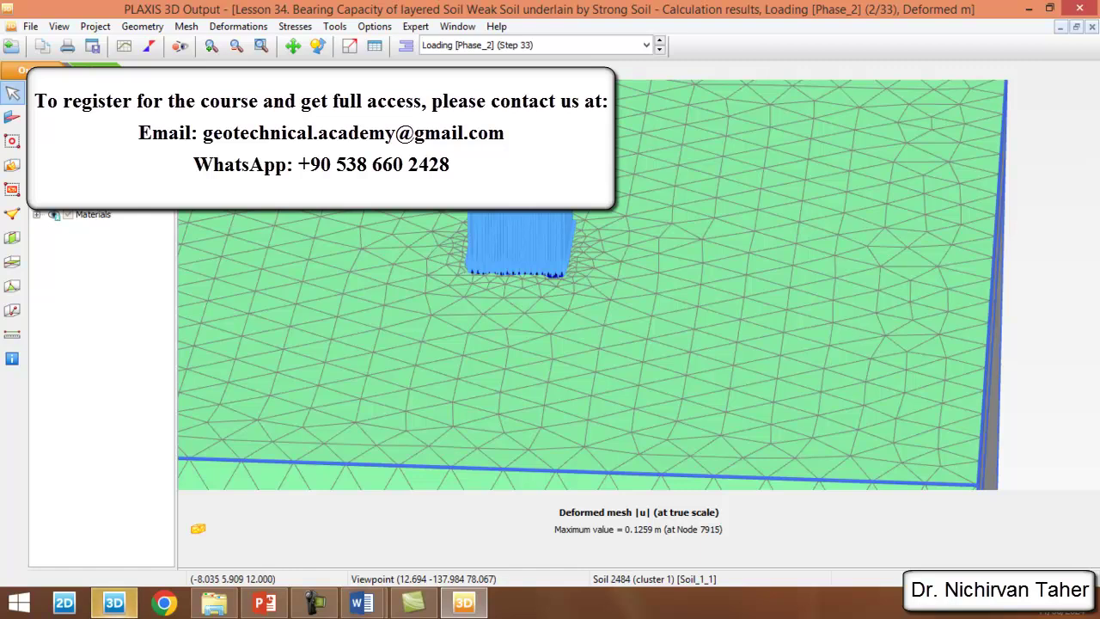
{"action": "scroll", "coordinate": [533, 243], "scroll_direction": "up", "scroll_amount": 2}
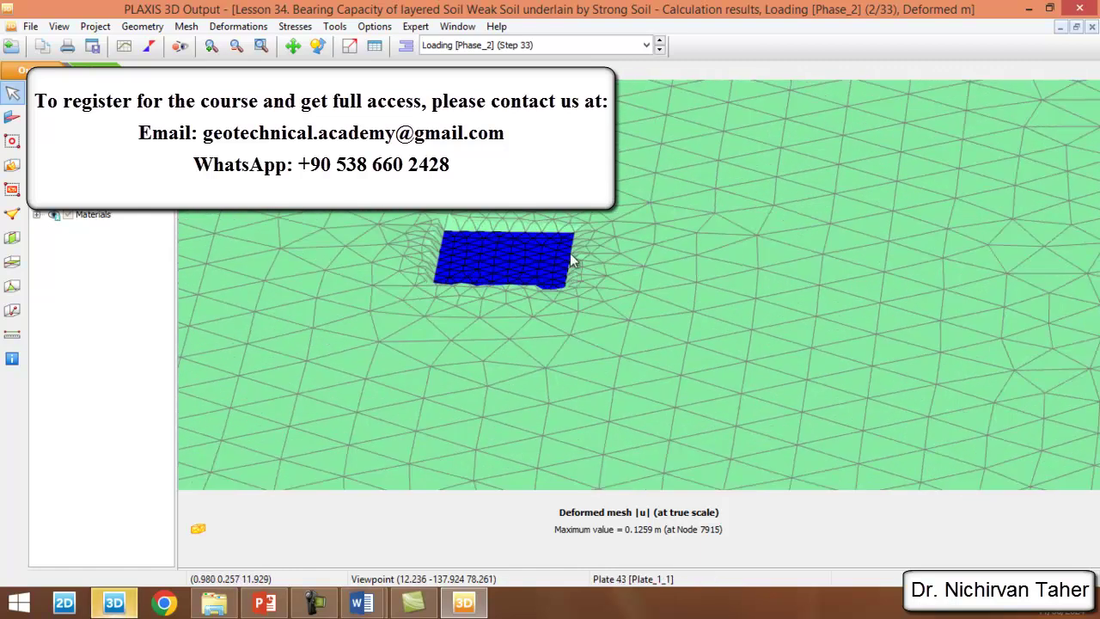
{"action": "left_click", "coordinate": [317, 45]}
{"action": "scroll", "coordinate": [620, 261], "scroll_direction": "down", "scroll_amount": 3}
{"action": "left_click_drag", "start_coordinate": [620, 261], "coordinate": [594, 224]}
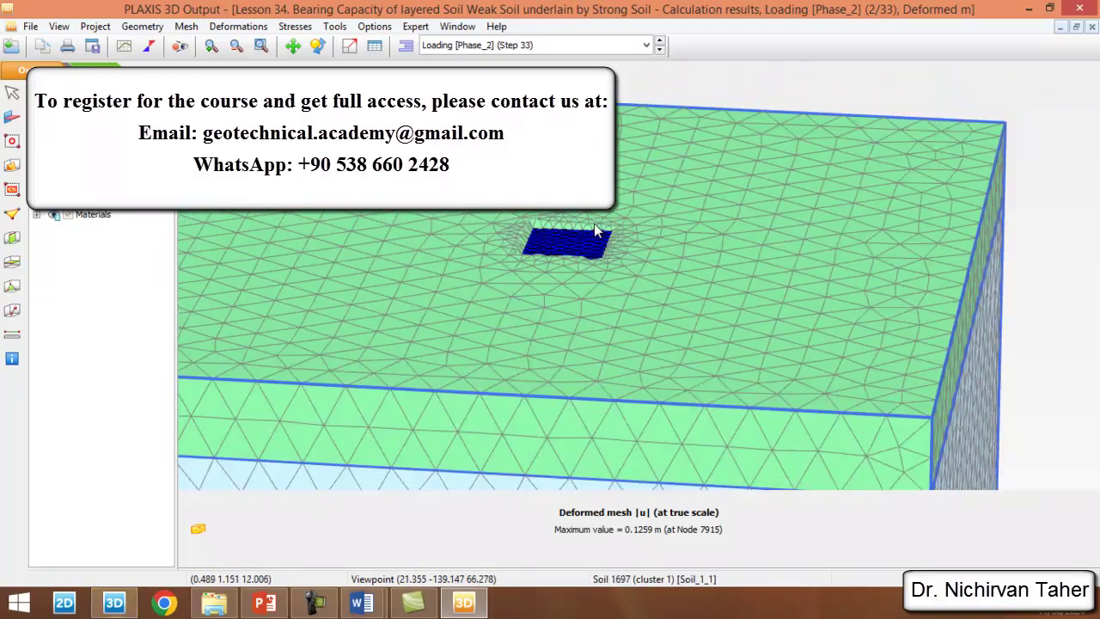
Display the total displacements |u| of the soil and view the model from above
{"action": "left_click", "coordinate": [238, 27]}
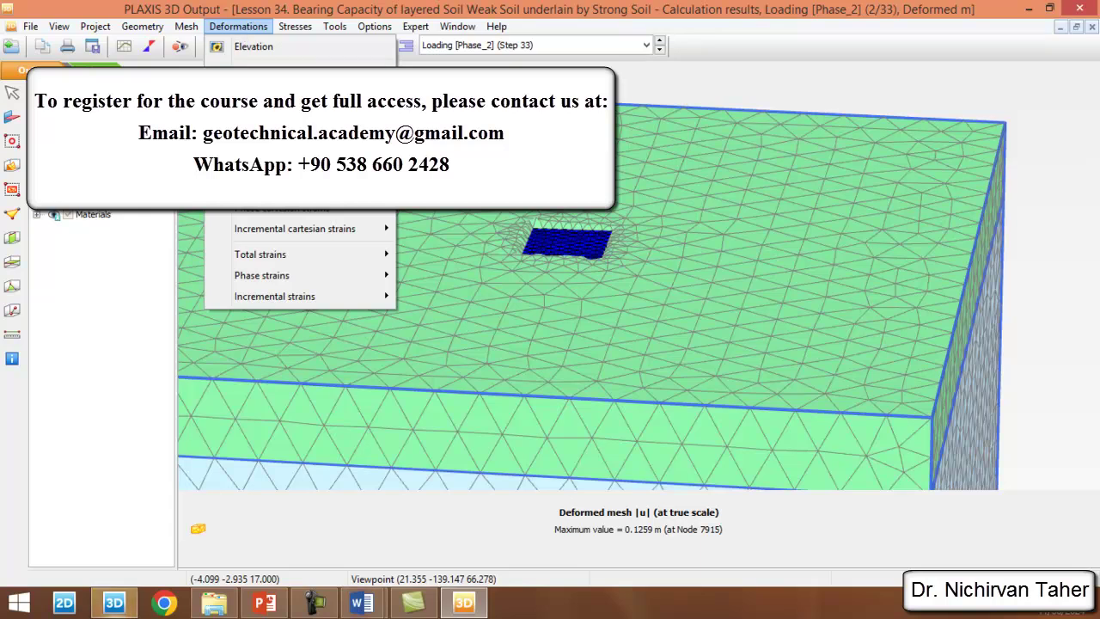
{"action": "left_click", "coordinate": [428, 100]}
{"action": "scroll", "coordinate": [690, 231], "scroll_direction": "down", "scroll_amount": 4}
{"action": "left_click_drag", "start_coordinate": [690, 230], "coordinate": [701, 227]}
Draw a vertical cross section through the footing parallel to the X axis, spanning the full model width, and view its front
{"action": "left_click", "coordinate": [12, 239]}
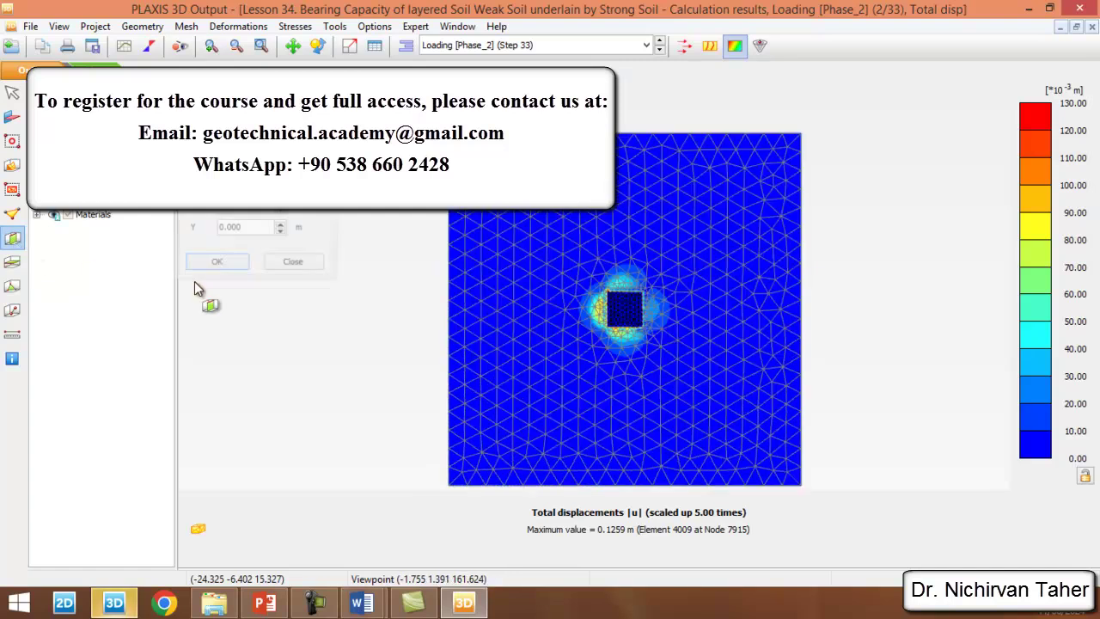
{"action": "left_click", "coordinate": [442, 314]}
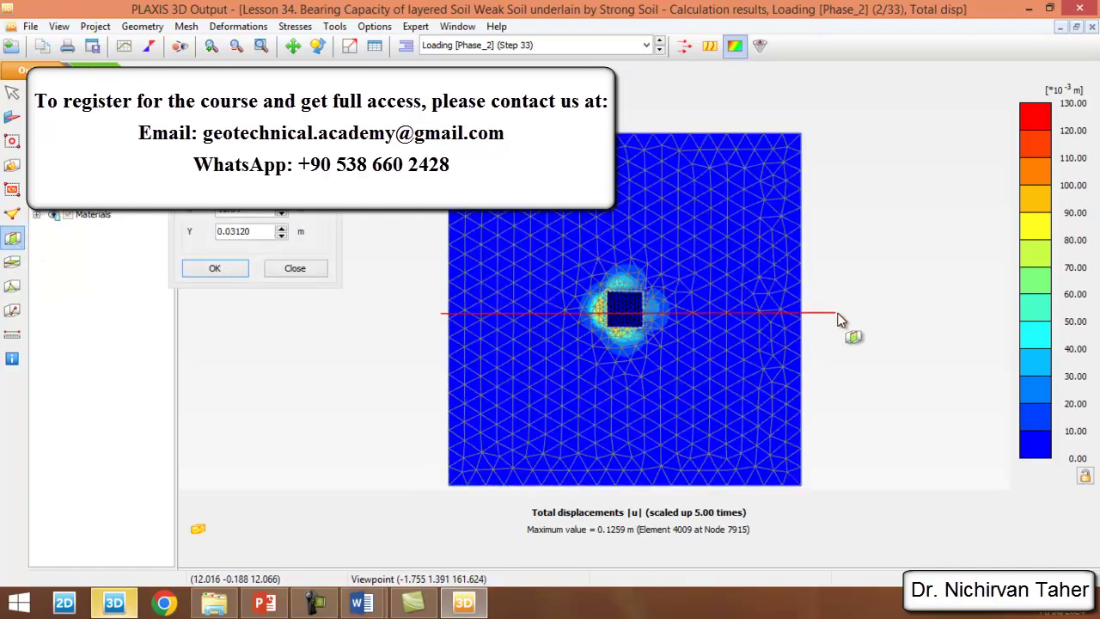
{"action": "left_click", "coordinate": [842, 311]}
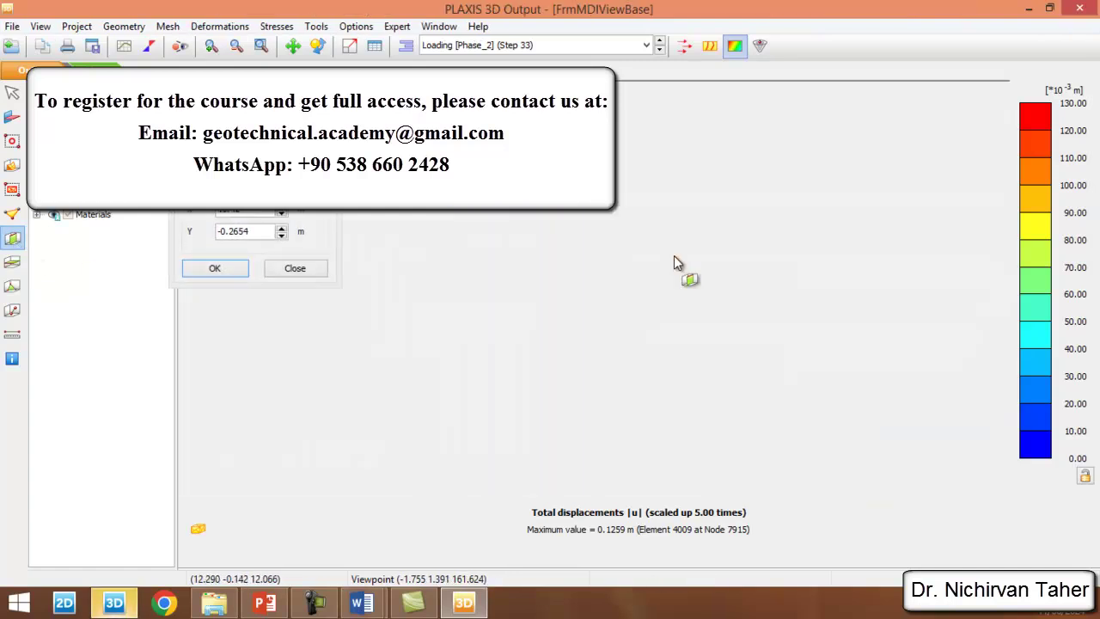
{"action": "left_click_drag", "start_coordinate": [655, 377], "coordinate": [658, 567]}
{"action": "left_click_drag", "start_coordinate": [377, 334], "coordinate": [524, 292]}
{"action": "mouse_move", "coordinate": [539, 363]}
{"action": "left_mouse_down"}
{"action": "mouse_move", "coordinate": [541, 346]}
{"action": "mouse_move", "coordinate": [545, 359]}
{"action": "left_mouse_up"}
{"action": "scroll", "coordinate": [518, 248], "scroll_direction": "up", "scroll_amount": 2}
{"action": "scroll", "coordinate": [518, 245], "scroll_direction": "up", "scroll_amount": 1}
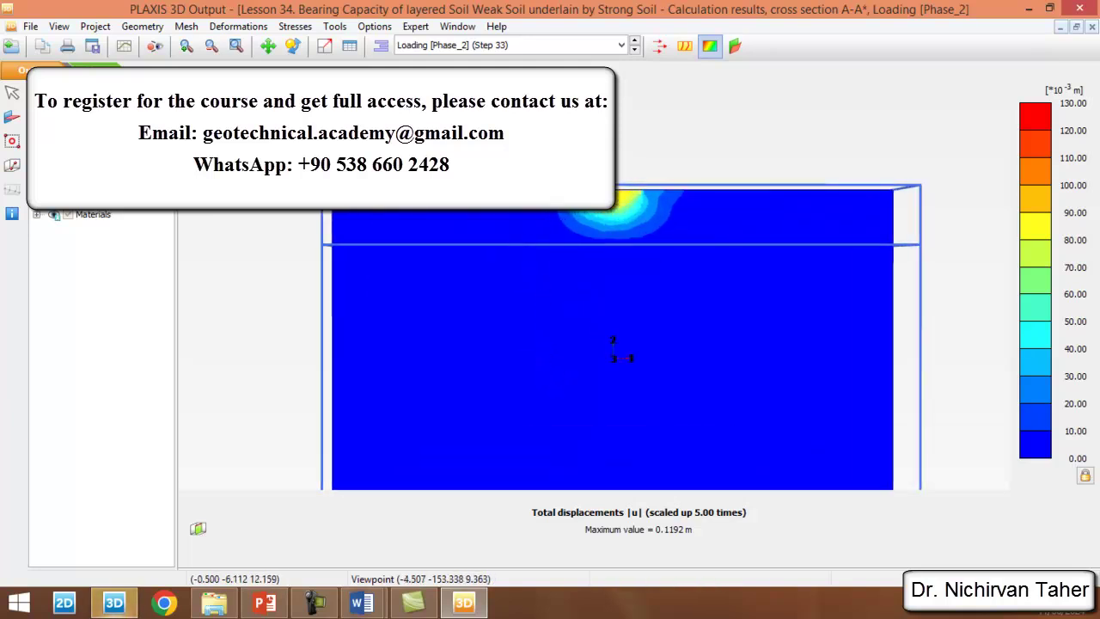
Show the total displacements in the cross section first as arrows, then as contour lines
{"action": "left_click", "coordinate": [659, 46]}
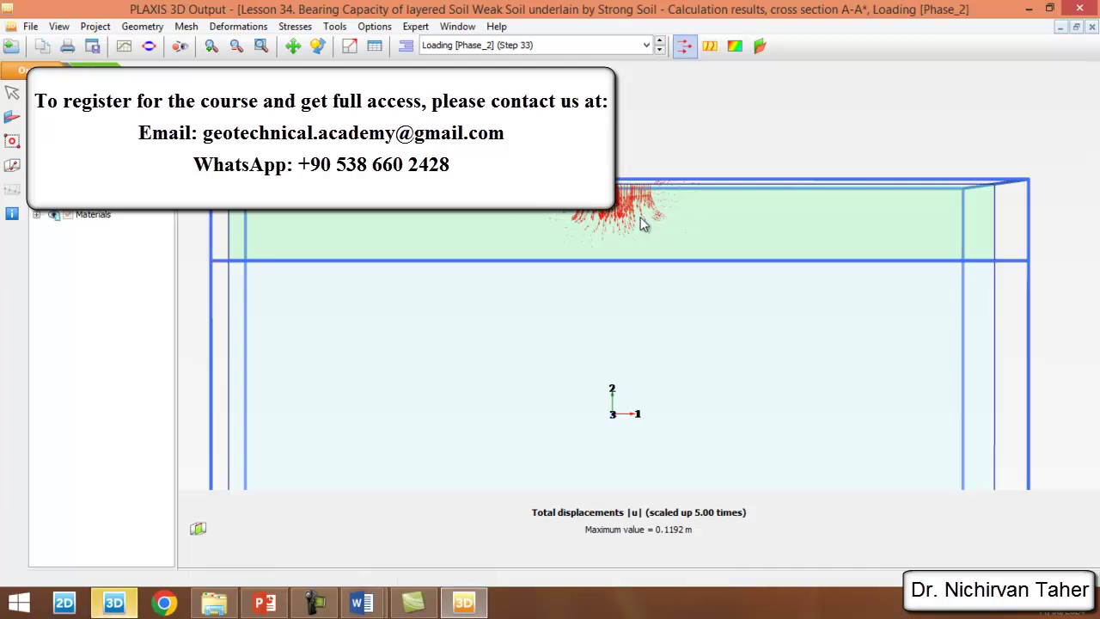
{"action": "scroll", "coordinate": [641, 206], "scroll_direction": "up", "scroll_amount": 1}
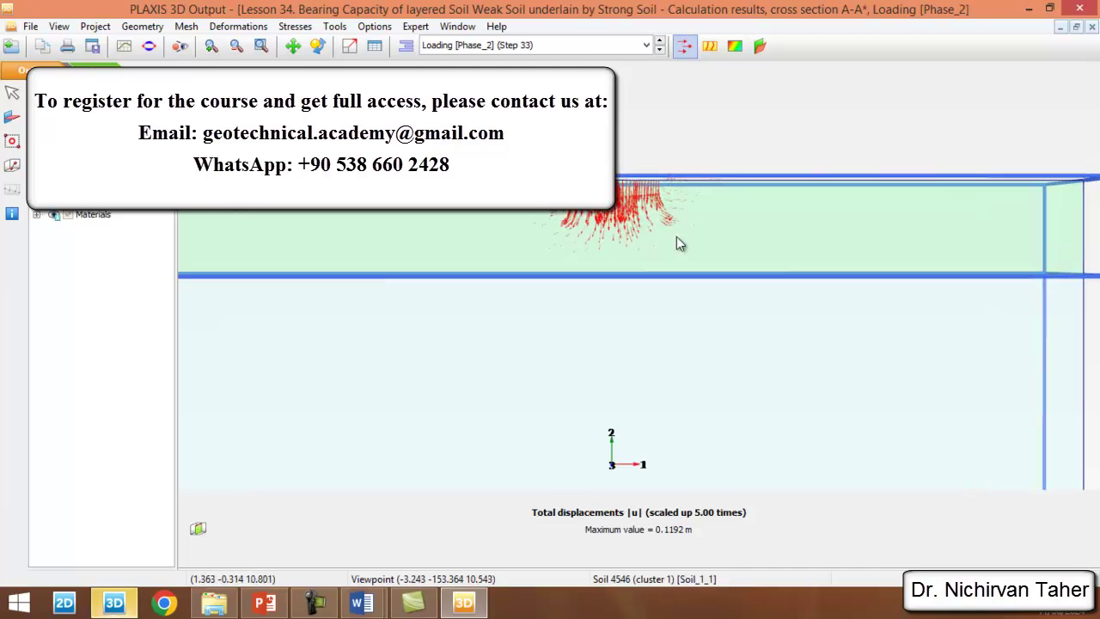
{"action": "left_click", "coordinate": [713, 50]}
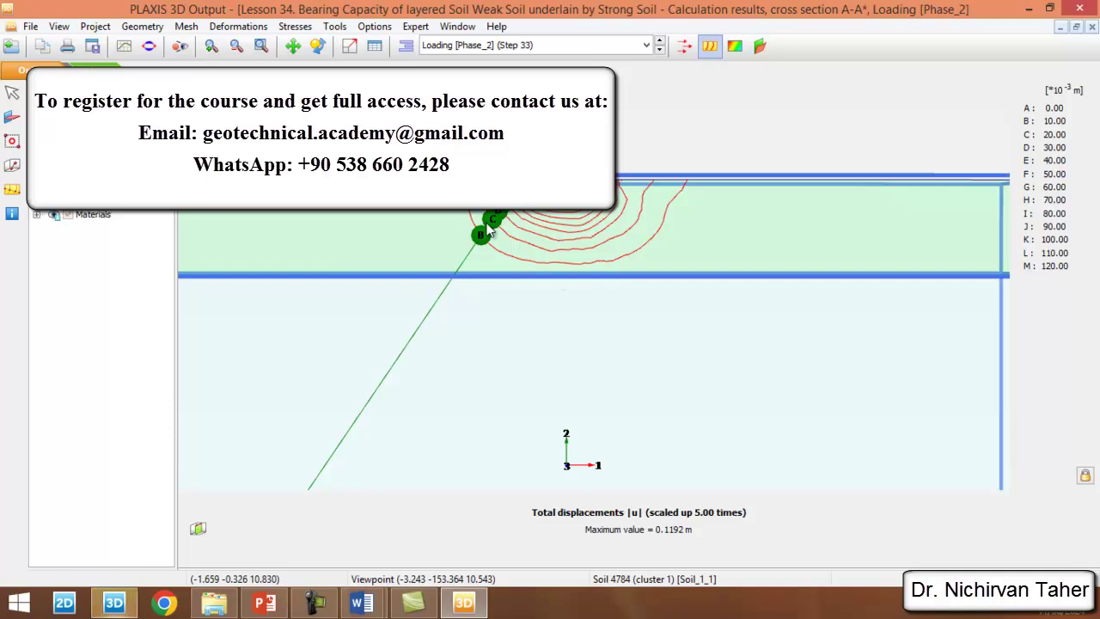
{"action": "scroll", "coordinate": [693, 184], "scroll_direction": "down", "scroll_amount": 1}
{"action": "scroll", "coordinate": [693, 184], "scroll_direction": "down", "scroll_amount": 1}
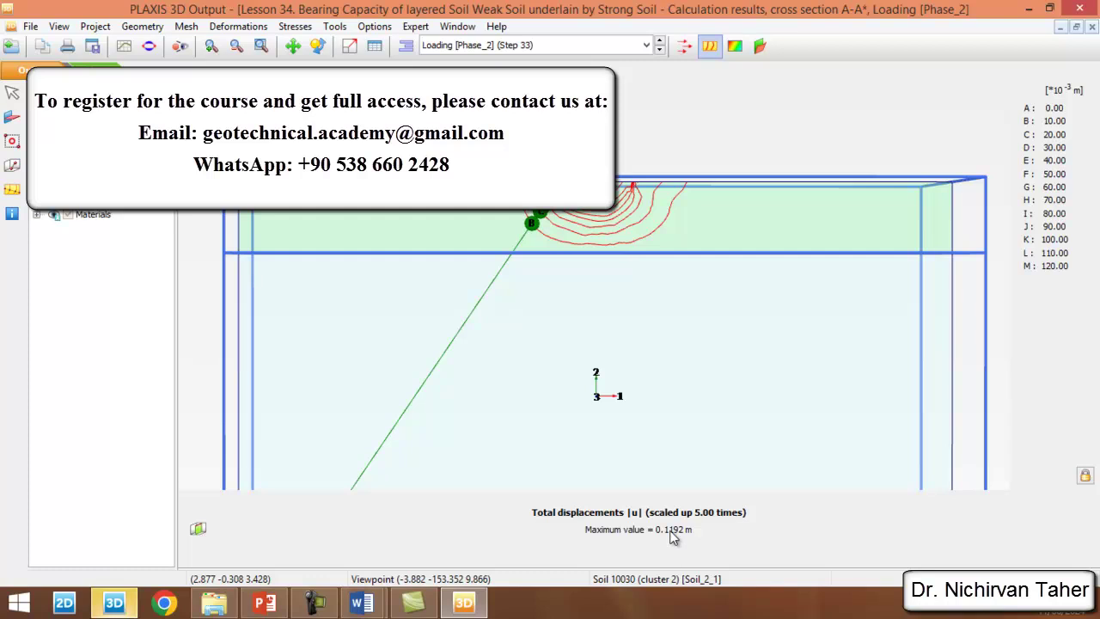
Display the Cartesian effective stress σ'zz in the cross section as colour shadings
{"action": "left_click", "coordinate": [302, 27]}
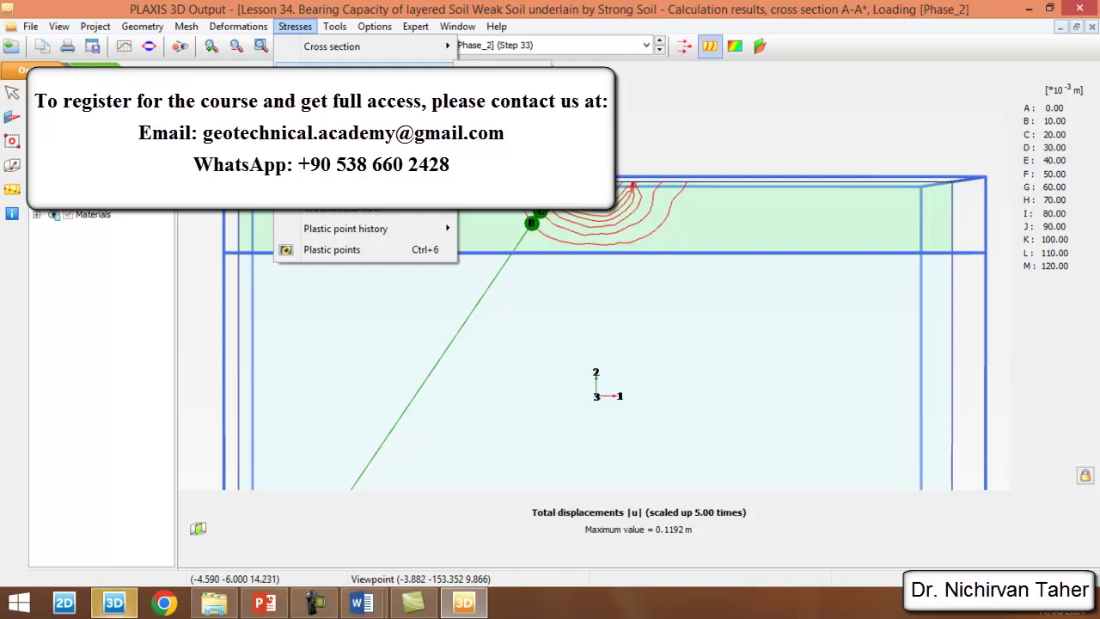
{"action": "left_click", "coordinate": [500, 115]}
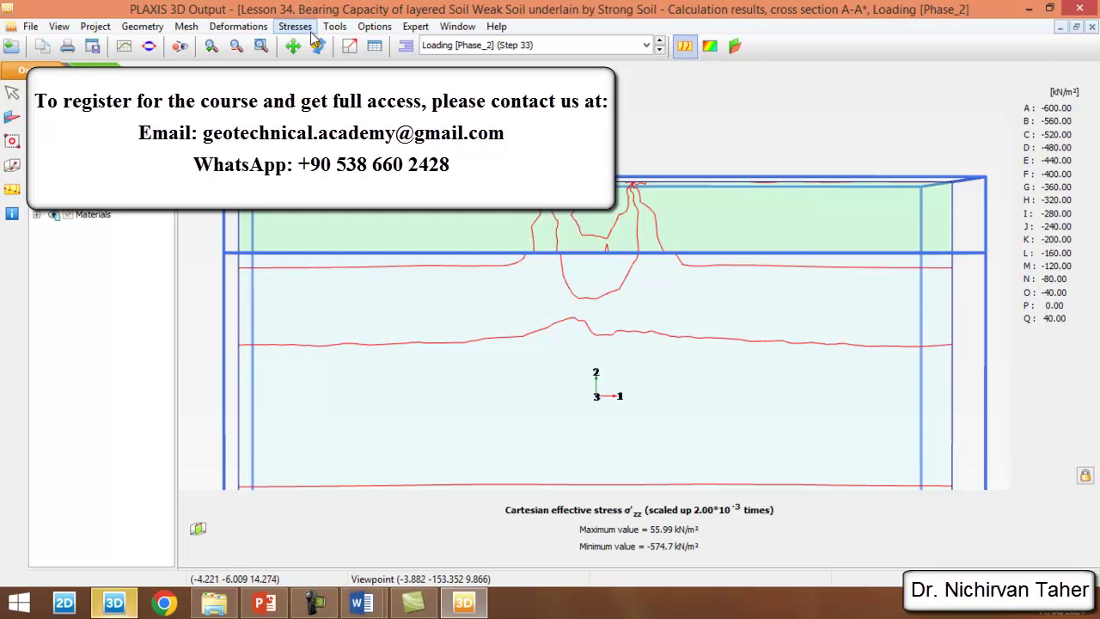
{"action": "left_click", "coordinate": [710, 46]}
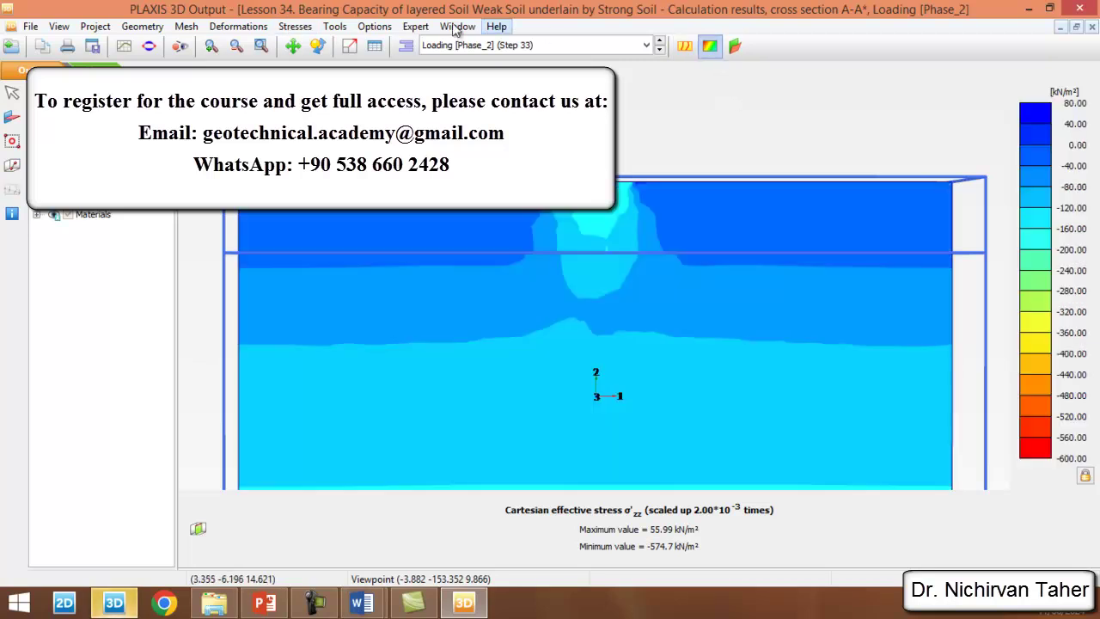
Display the principal effective stress σ'1 in the cross section and bring the whole section into view
{"action": "left_click", "coordinate": [295, 26]}
{"action": "mouse_move", "coordinate": [369, 208]}
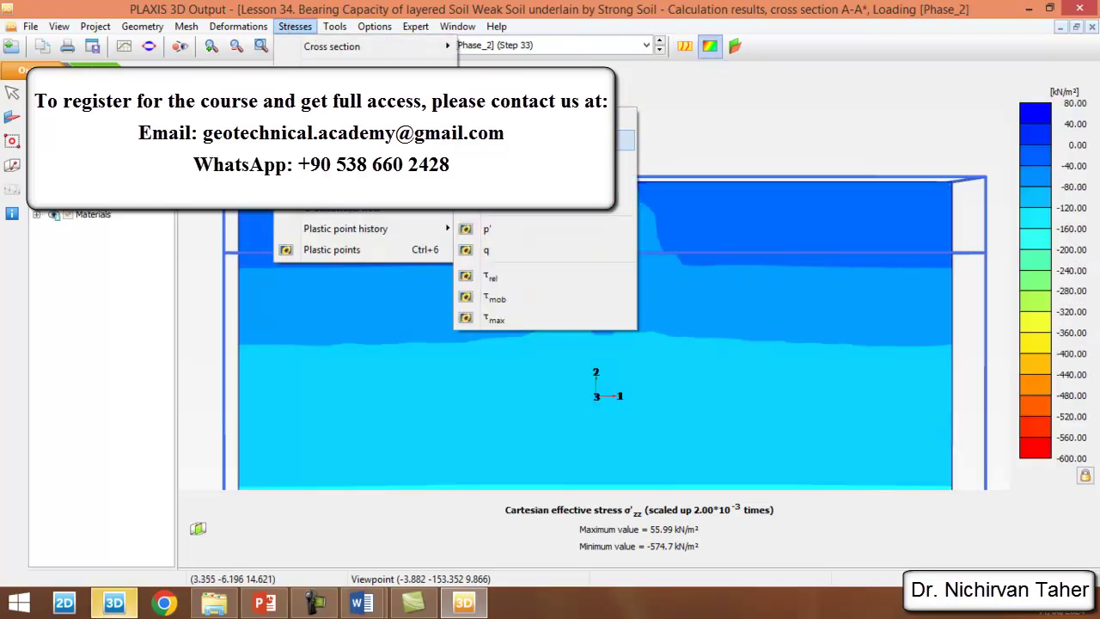
{"action": "left_click", "coordinate": [486, 229]}
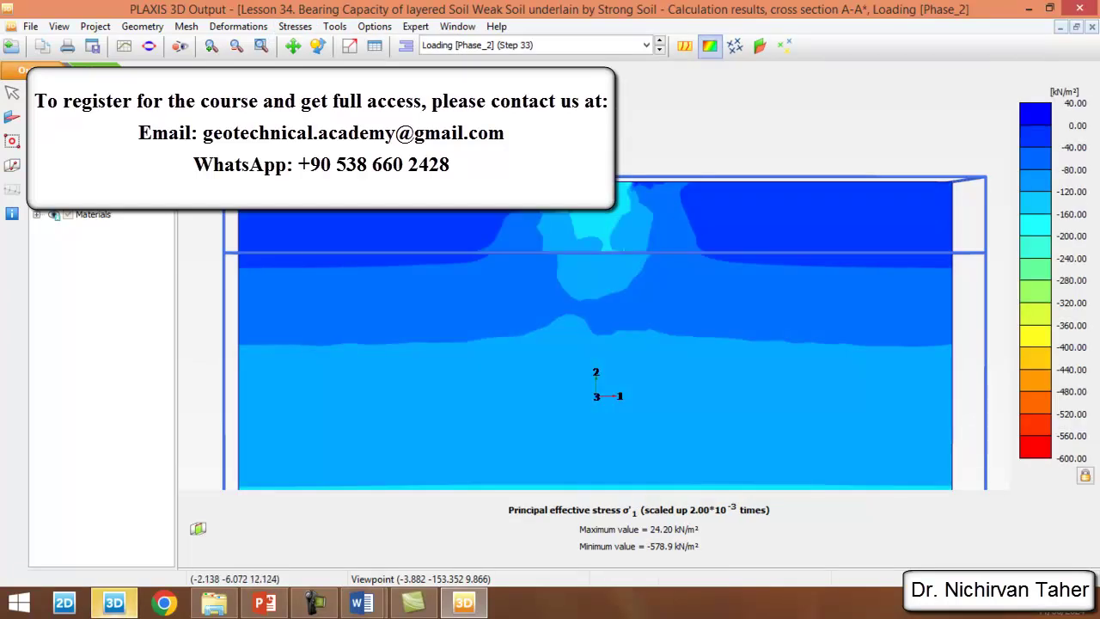
{"action": "scroll", "coordinate": [560, 141], "scroll_direction": "down", "scroll_amount": 2}
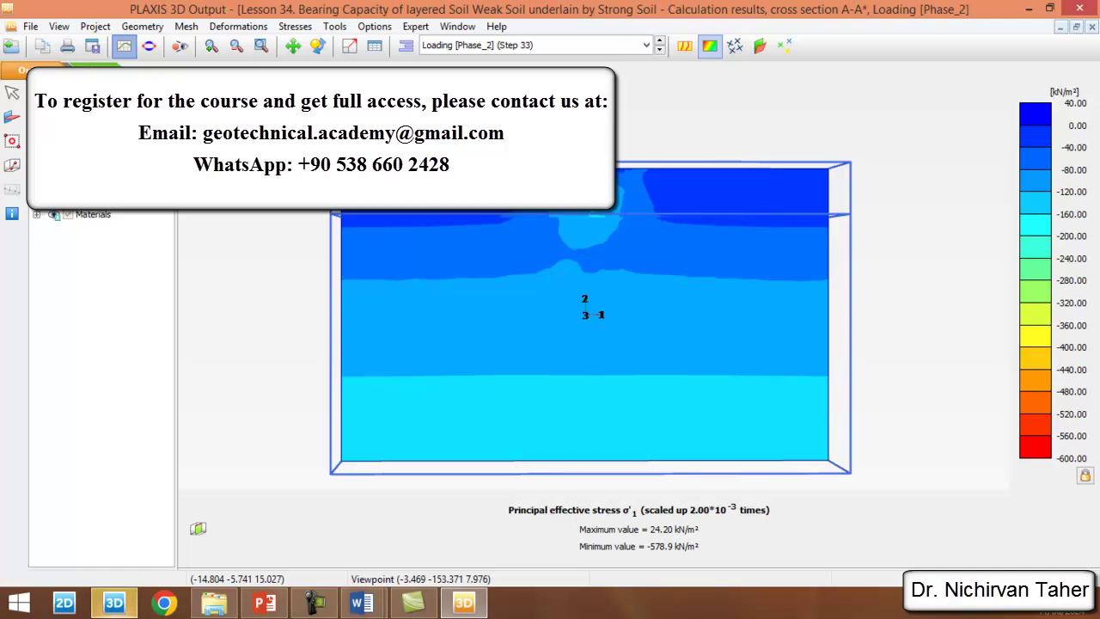
Start a new curve with the project multiplier ΣMstage on the x-axis
{"action": "left_click", "coordinate": [124, 47]}
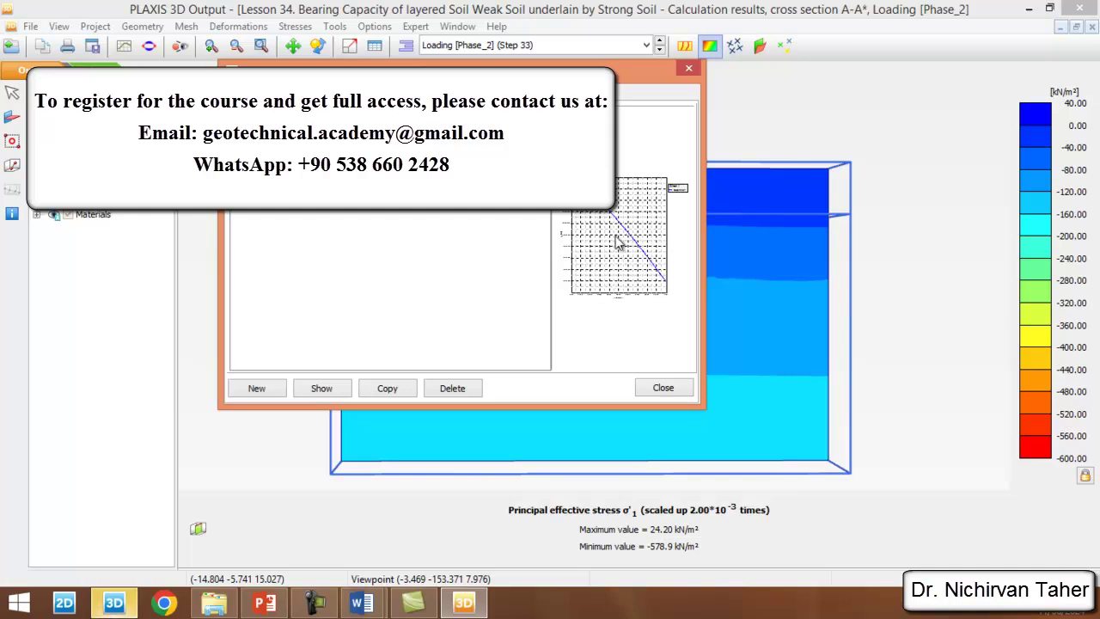
{"action": "left_click", "coordinate": [255, 389]}
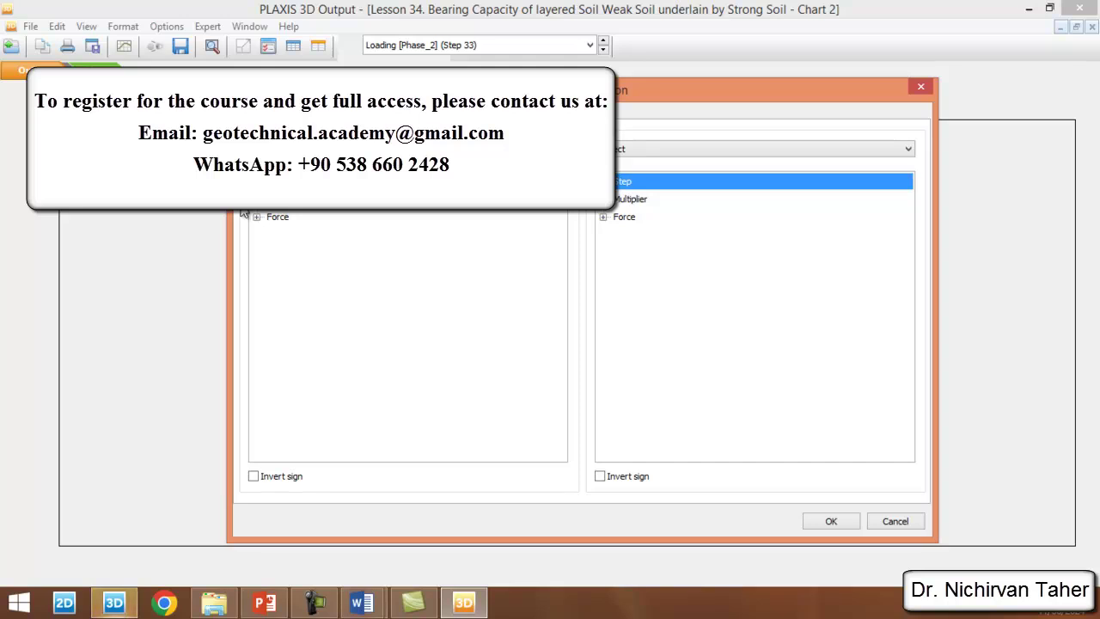
{"action": "left_click", "coordinate": [256, 200]}
{"action": "left_click", "coordinate": [303, 253]}
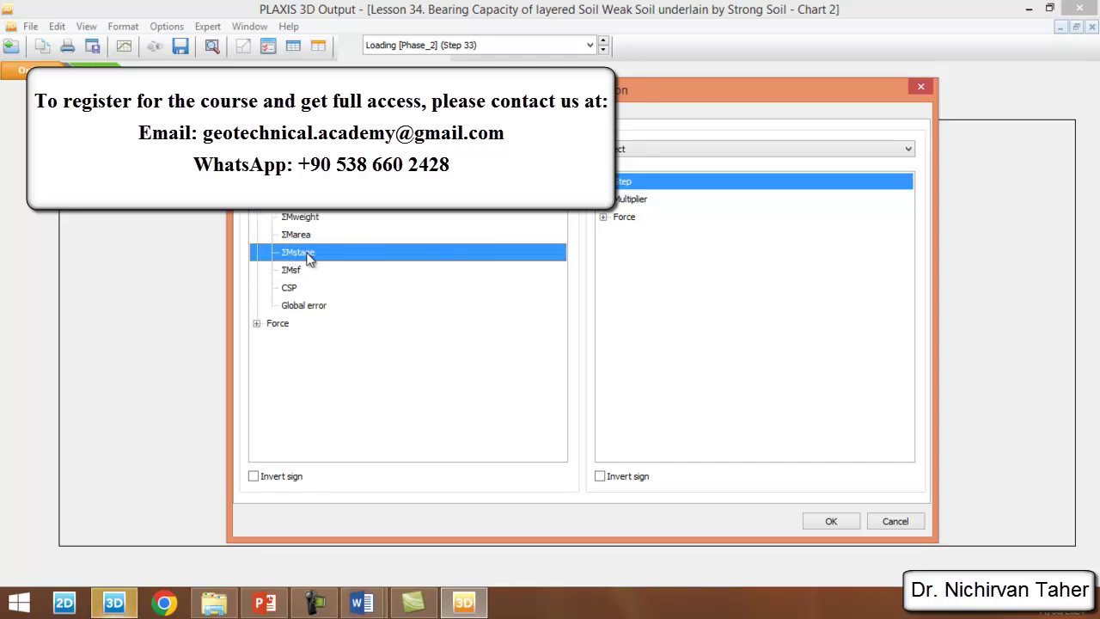
Use the total displacement uz of node 9710 at (-0.027; 0.035; 12.000) for the y-axis and generate the chart
{"action": "left_click", "coordinate": [621, 153]}
{"action": "left_click", "coordinate": [627, 170]}
{"action": "double_click", "coordinate": [624, 182]}
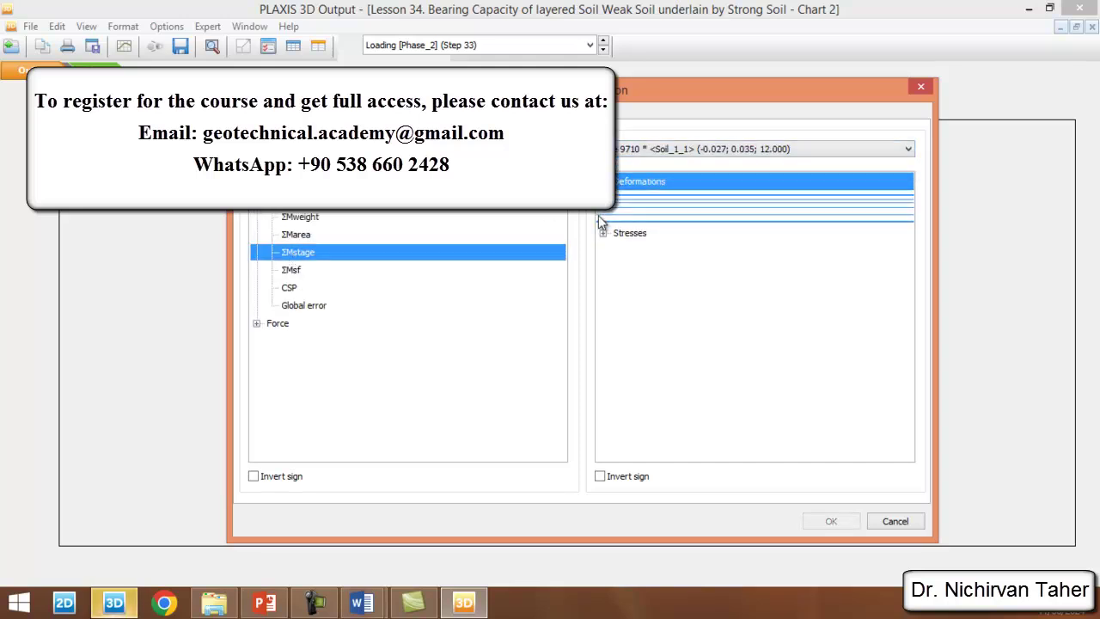
{"action": "left_click", "coordinate": [617, 217]}
{"action": "left_click", "coordinate": [648, 288]}
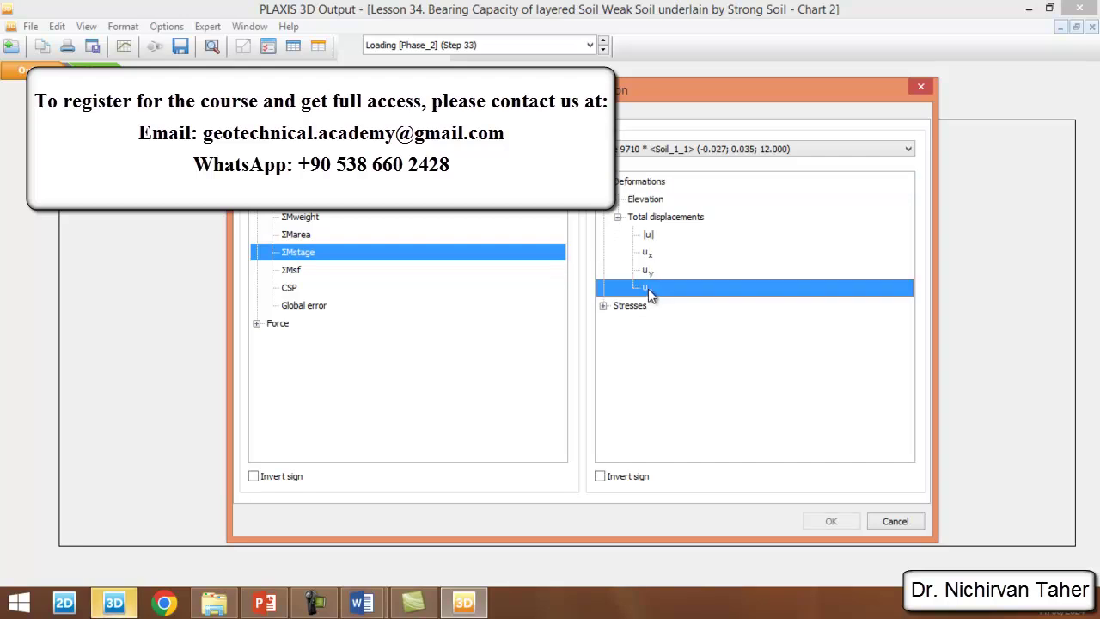
{"action": "left_click", "coordinate": [830, 522]}
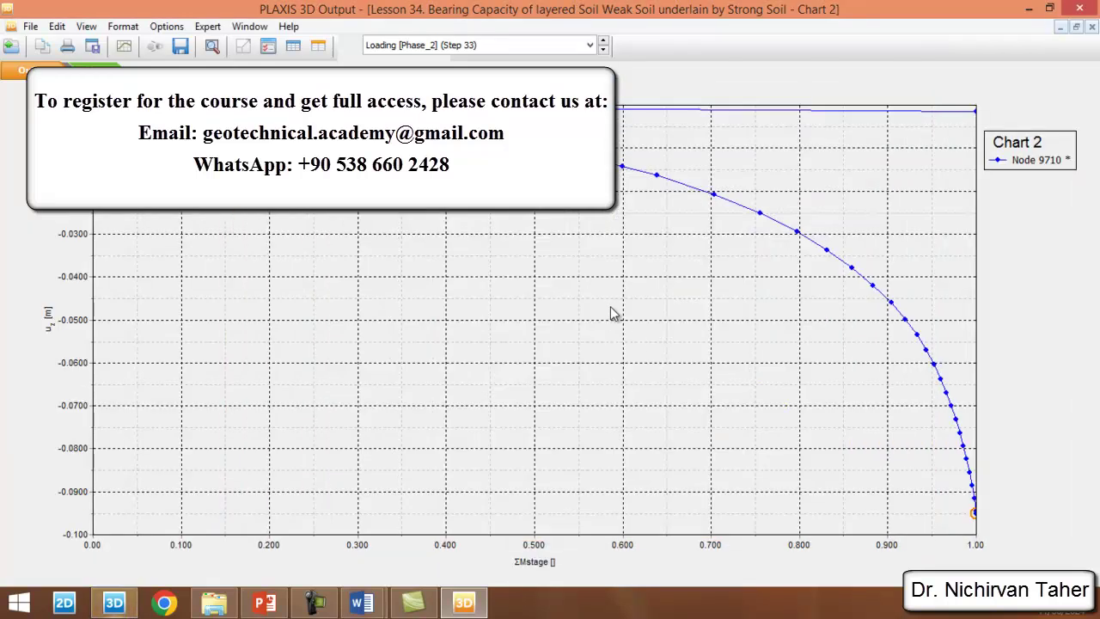
Limit the chart's curve to the Loading [Phase_2] phase by excluding the initial and Footing [Phase_1] phases
{"action": "right_click", "coordinate": [504, 268]}
{"action": "right_click", "coordinate": [432, 263]}
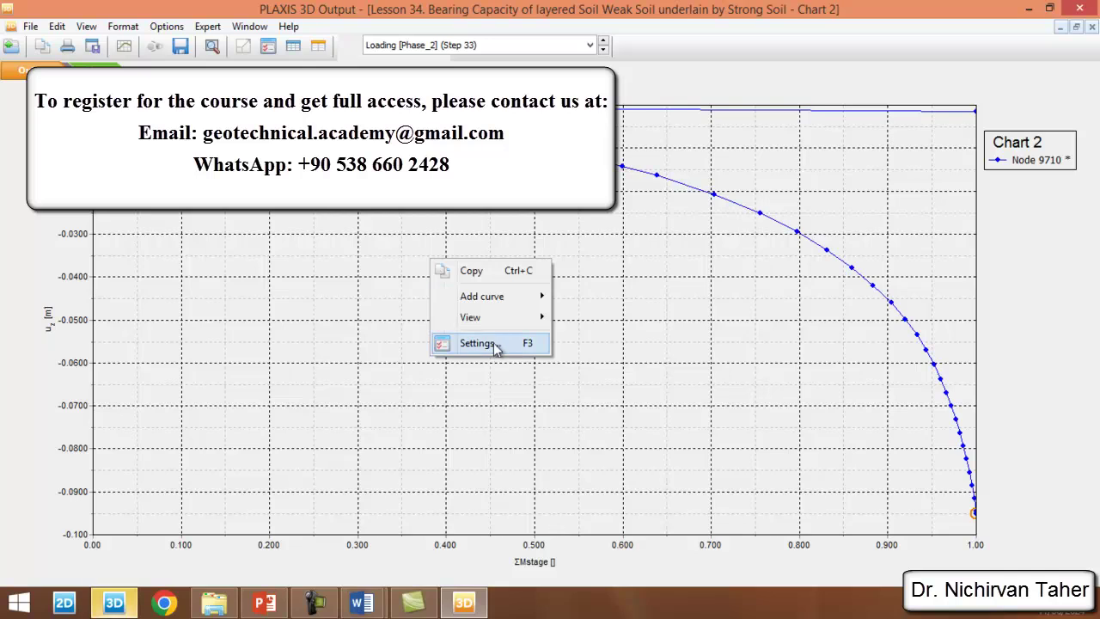
{"action": "left_click", "coordinate": [479, 343]}
{"action": "left_click", "coordinate": [404, 114]}
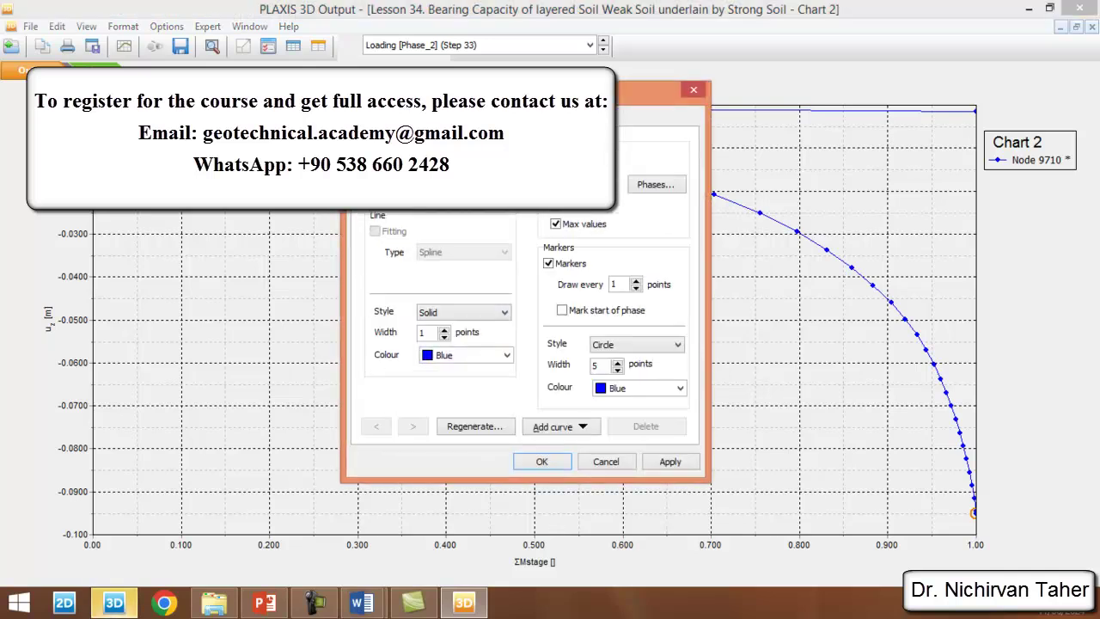
{"action": "left_click", "coordinate": [655, 186]}
{"action": "left_click", "coordinate": [361, 220]}
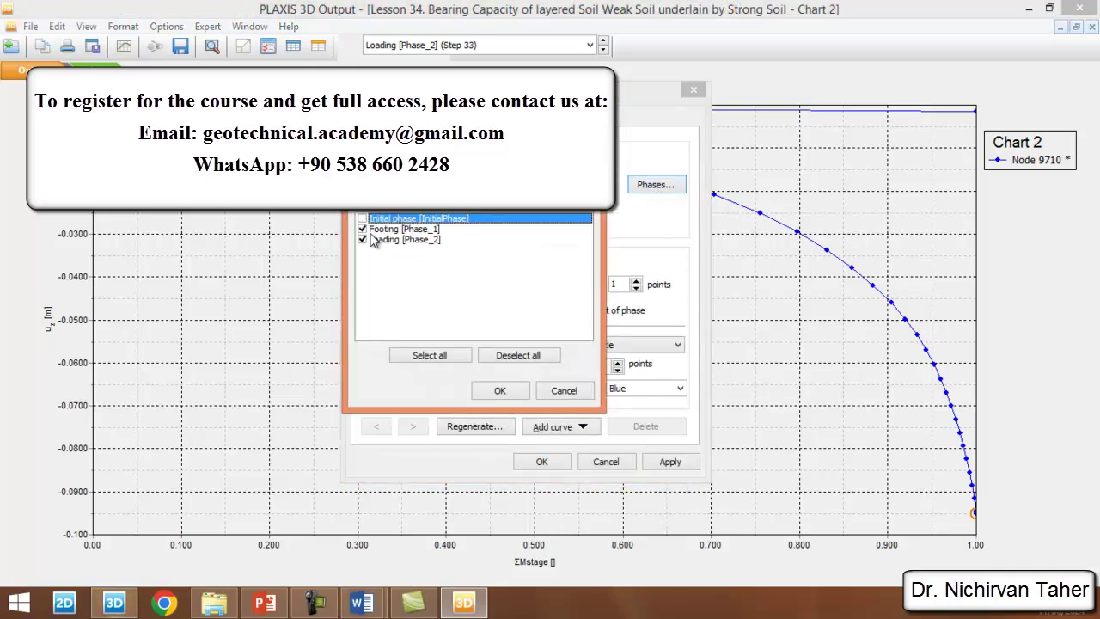
{"action": "left_click", "coordinate": [362, 230]}
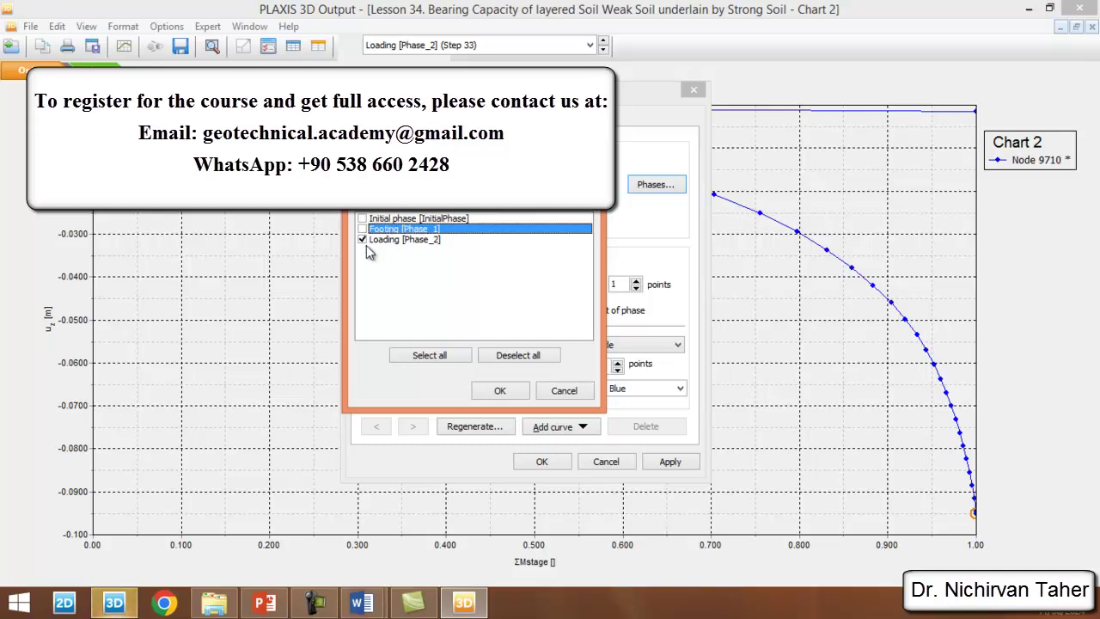
{"action": "left_click", "coordinate": [499, 392]}
{"action": "left_click", "coordinate": [542, 463]}
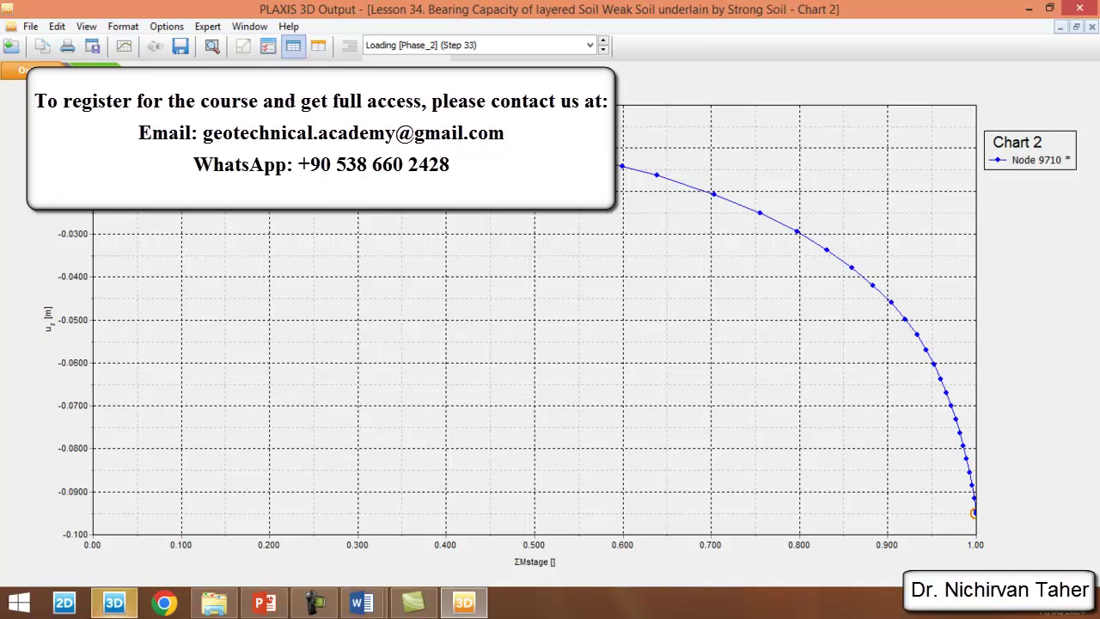
Open the table of curve points for node 9710 and select all its values
{"action": "left_click", "coordinate": [295, 49]}
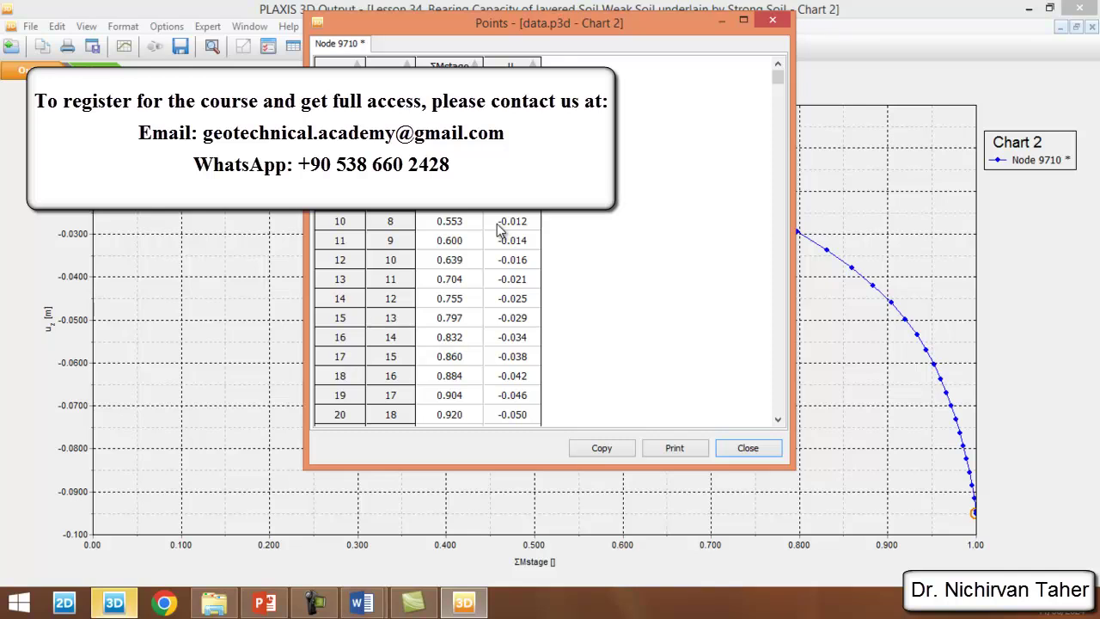
{"action": "key", "text": "ctrl+a"}
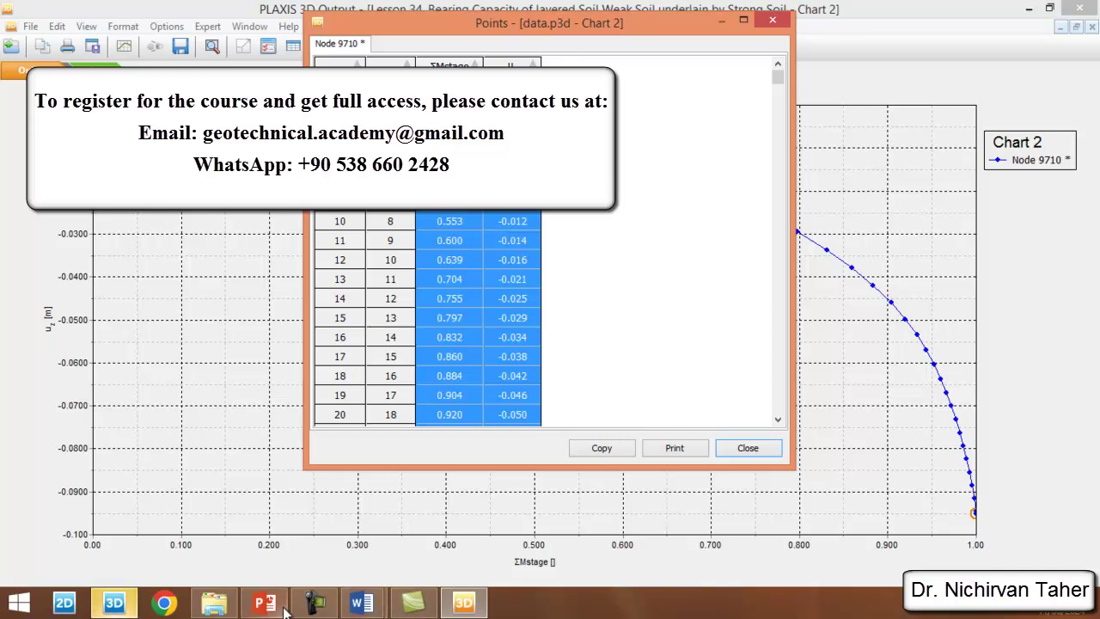
Switch to File Explorer, go to the Lesson 34 project folder and open the Lesson 34 Excel workbook
{"action": "left_click", "coordinate": [214, 602]}
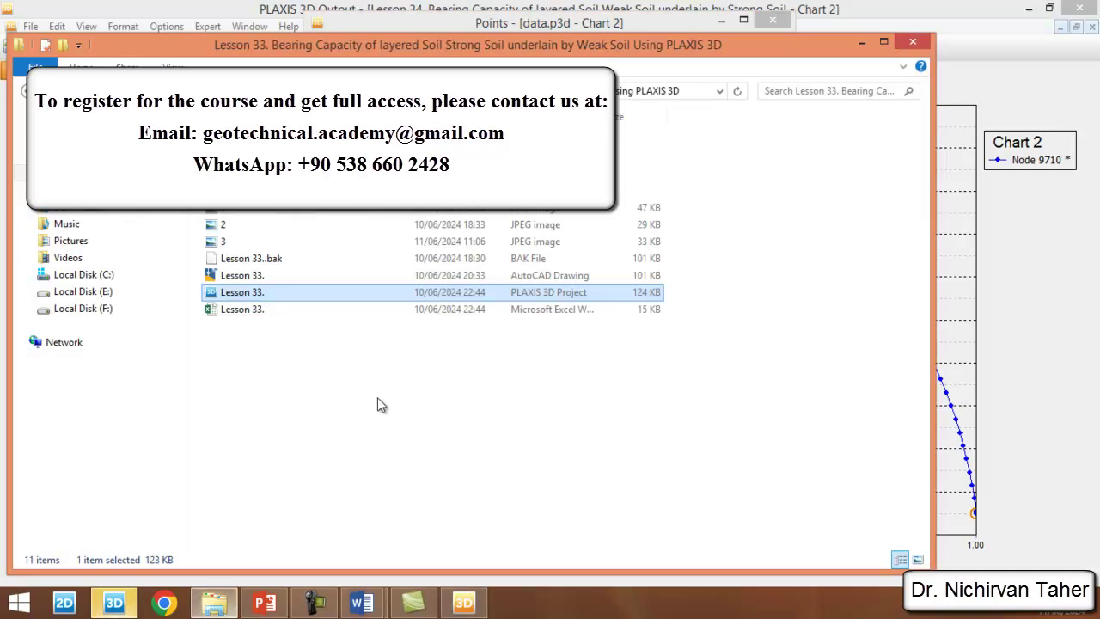
{"action": "left_click", "coordinate": [283, 386]}
{"action": "key", "text": "BackSpace"}
{"action": "scroll", "coordinate": [299, 505], "scroll_direction": "down", "scroll_amount": 1}
{"action": "double_click", "coordinate": [298, 497]}
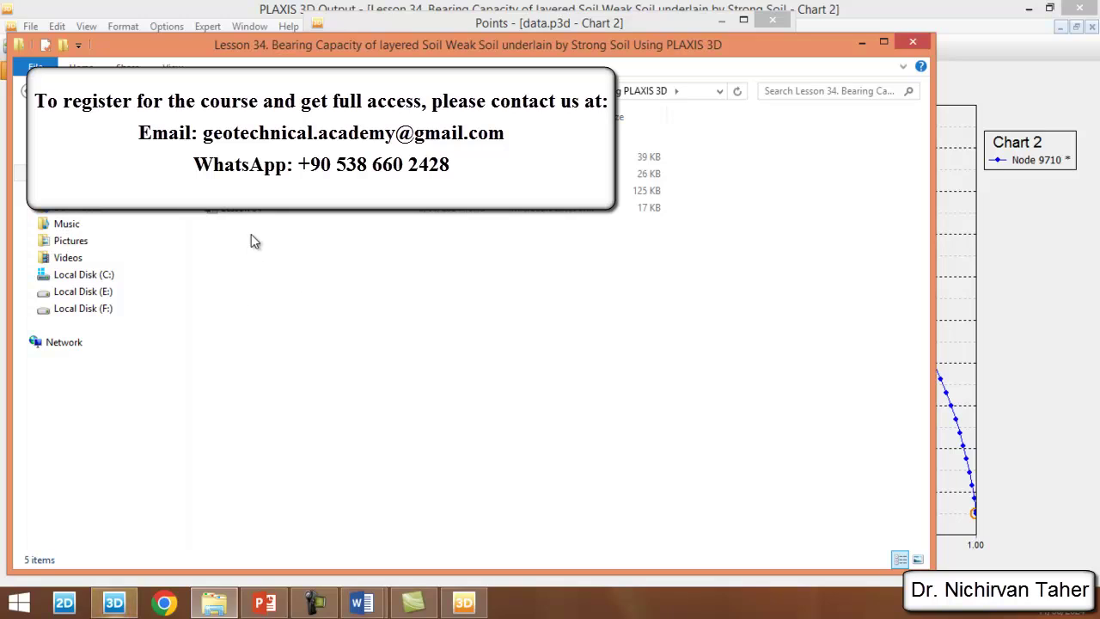
{"action": "left_click", "coordinate": [247, 215]}
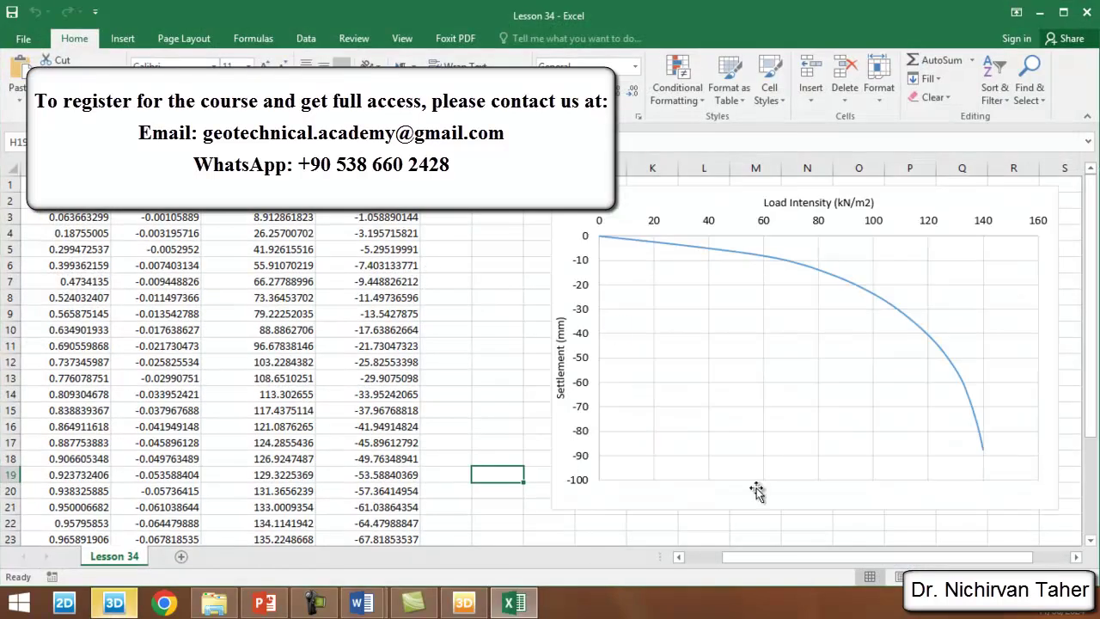
Compare the final point of the PLAXIS 3D curve with the last load and settlement row in the Excel workbook
{"action": "mouse_move", "coordinate": [868, 556]}
{"action": "left_mouse_down"}
{"action": "mouse_move", "coordinate": [842, 555]}
{"action": "mouse_move", "coordinate": [855, 558]}
{"action": "left_mouse_up"}
{"action": "left_click", "coordinate": [464, 602]}
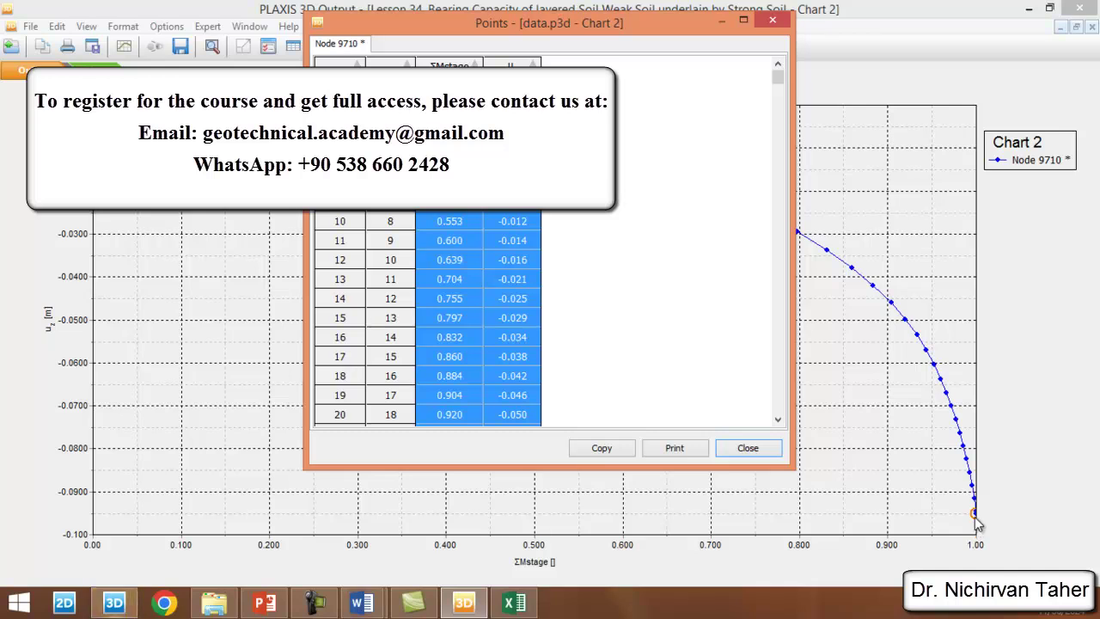
{"action": "mouse_move", "coordinate": [977, 516]}
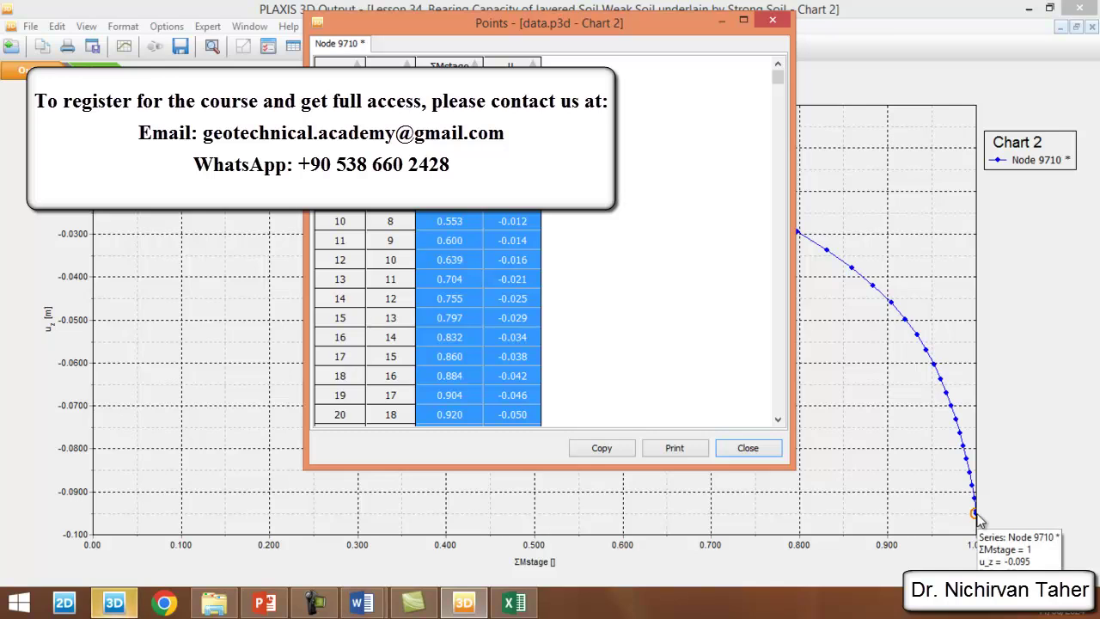
{"action": "left_click", "coordinate": [514, 603]}
{"action": "scroll", "coordinate": [434, 378], "scroll_direction": "down", "scroll_amount": 5}
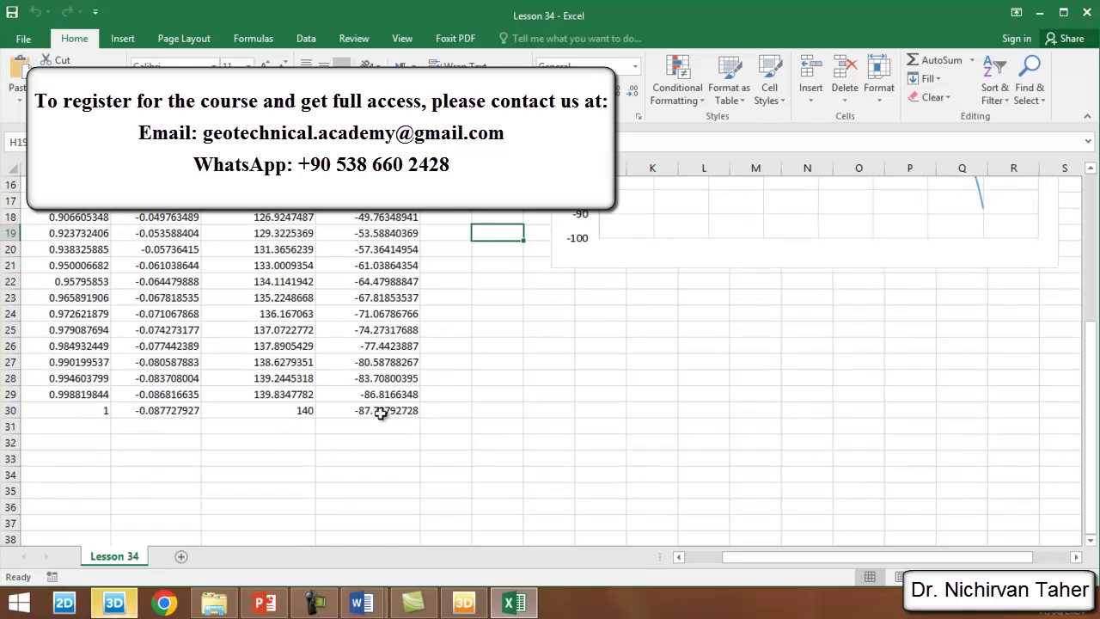
{"action": "scroll", "coordinate": [463, 465], "scroll_direction": "up", "scroll_amount": 5}
Clear the old curve data from columns C and D of the Lesson 34 sheet
{"action": "left_click_drag", "start_coordinate": [876, 557], "coordinate": [838, 557]}
{"action": "left_click_drag", "start_coordinate": [259, 168], "coordinate": [172, 168]}
{"action": "key", "text": "Delete"}
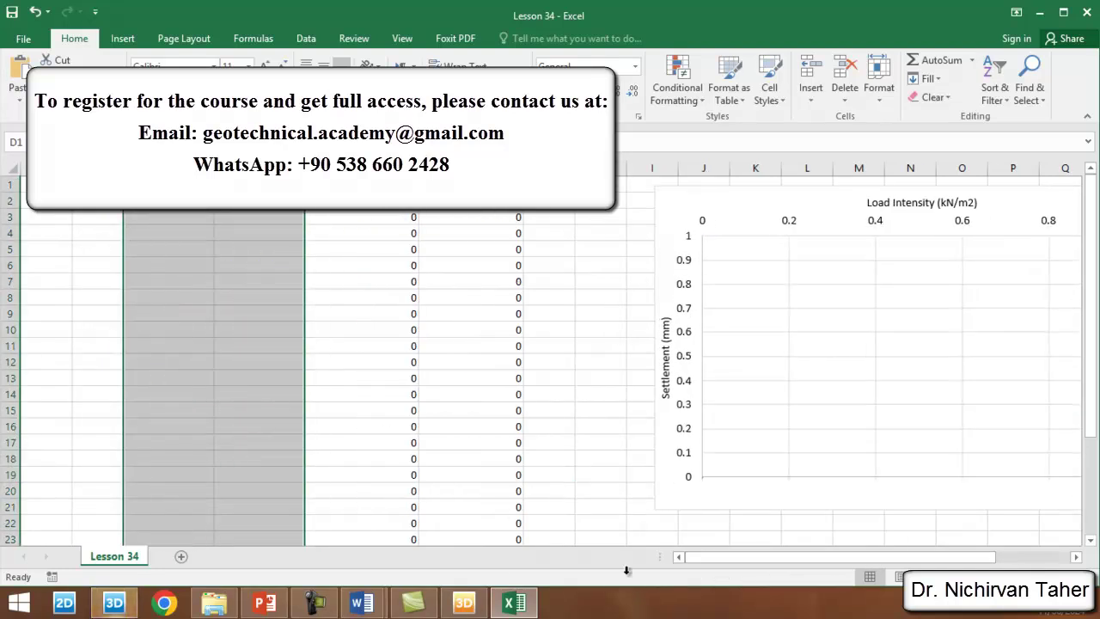
Switch to PLAXIS 3D Output and copy the selected curve point values
{"action": "left_click", "coordinate": [464, 602]}
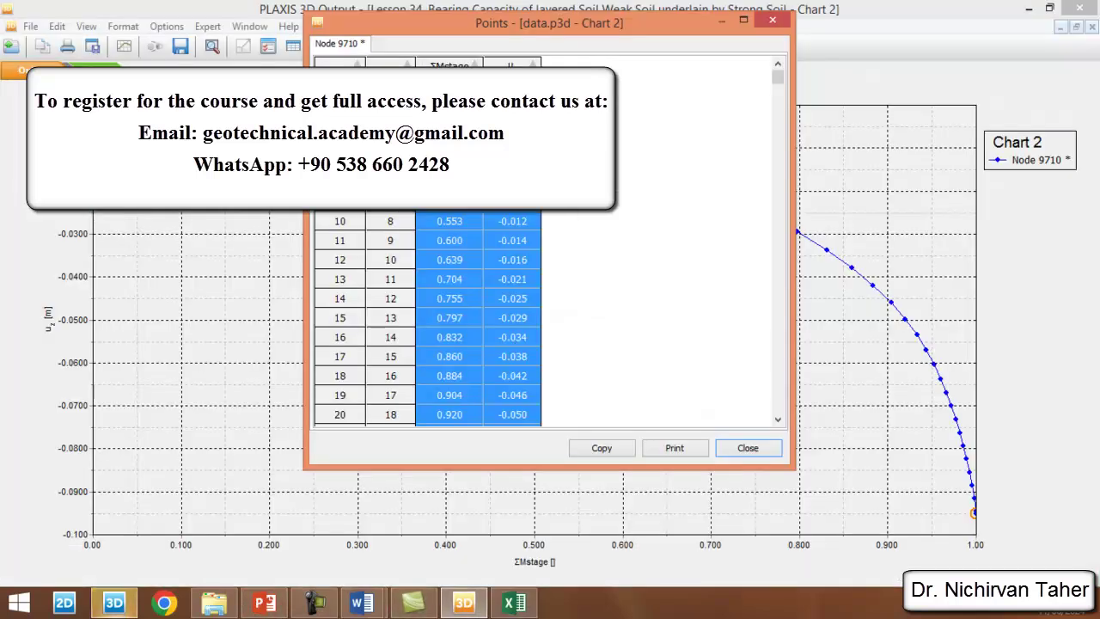
{"action": "right_click", "coordinate": [445, 144]}
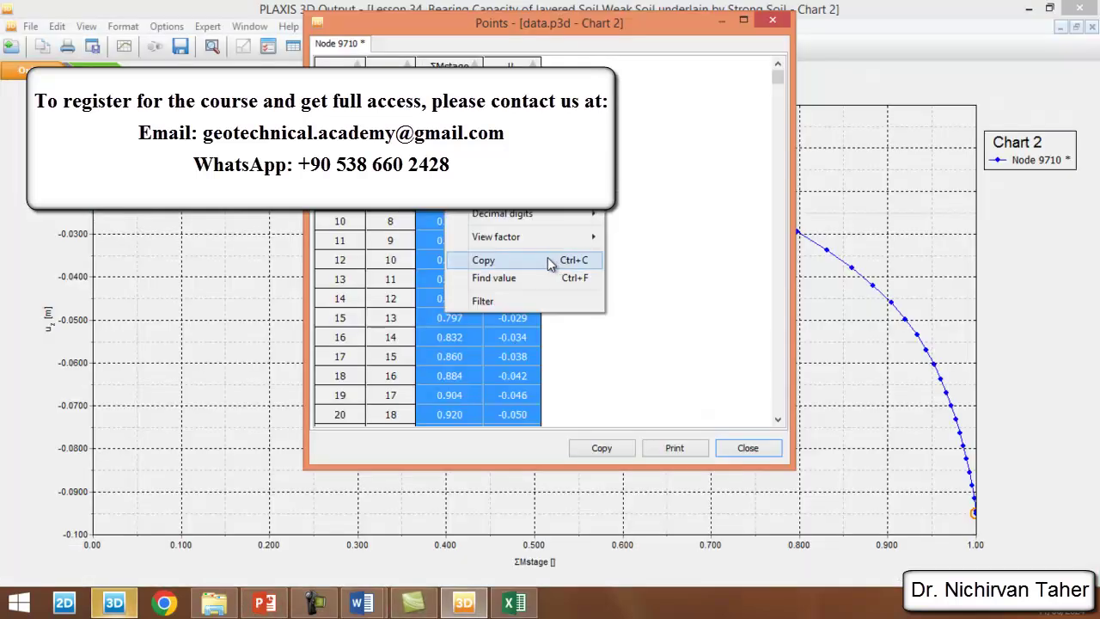
{"action": "left_click", "coordinate": [483, 260]}
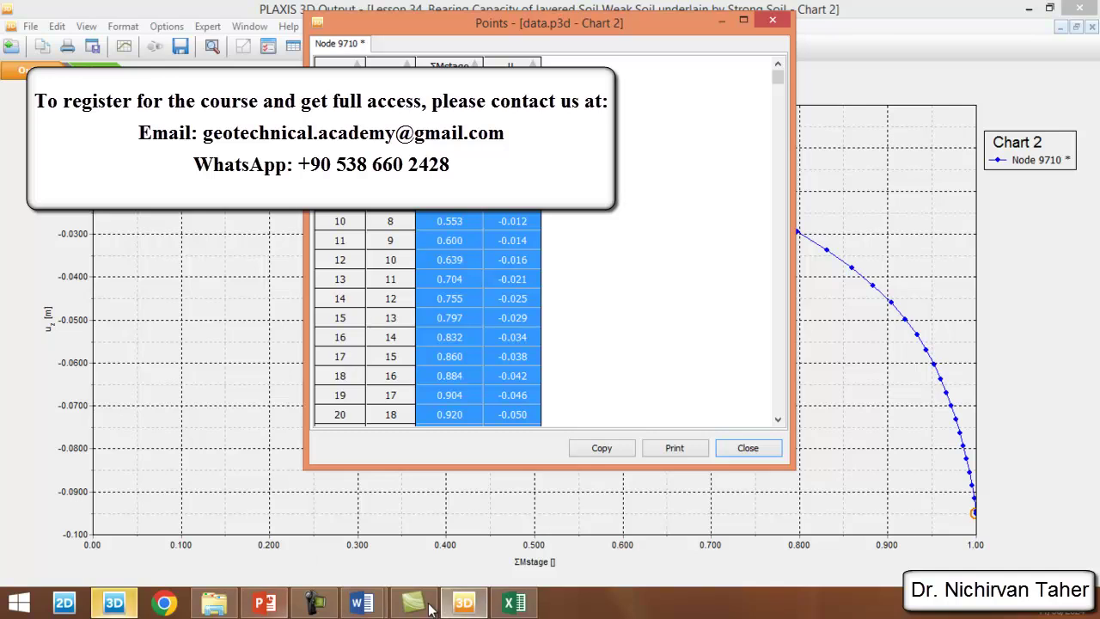
Switch to Excel, paste the curve points at cell A1 and clear the unneeded columns A and B
{"action": "left_click", "coordinate": [514, 603]}
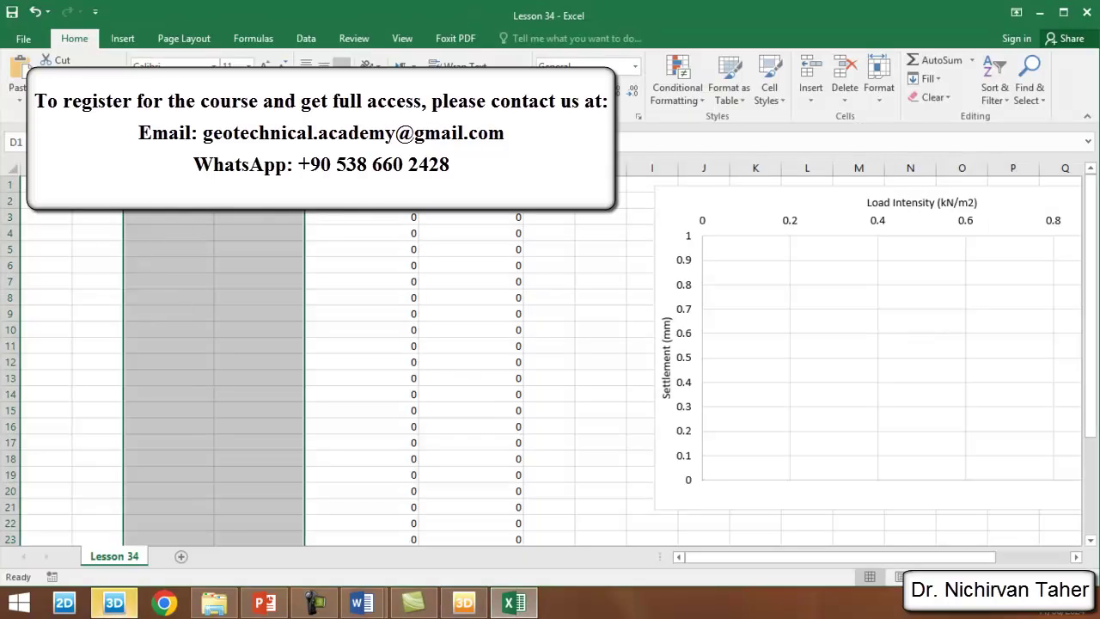
{"action": "left_click", "coordinate": [45, 184]}
{"action": "right_click", "coordinate": [45, 183]}
{"action": "left_click", "coordinate": [79, 259]}
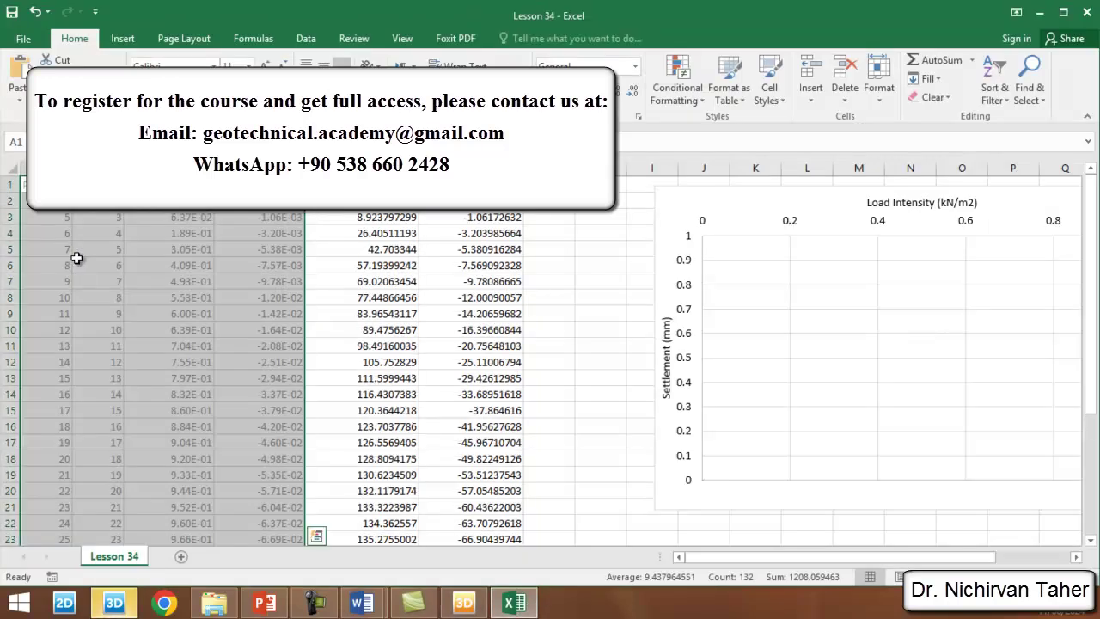
{"action": "left_click_drag", "start_coordinate": [98, 167], "coordinate": [49, 167]}
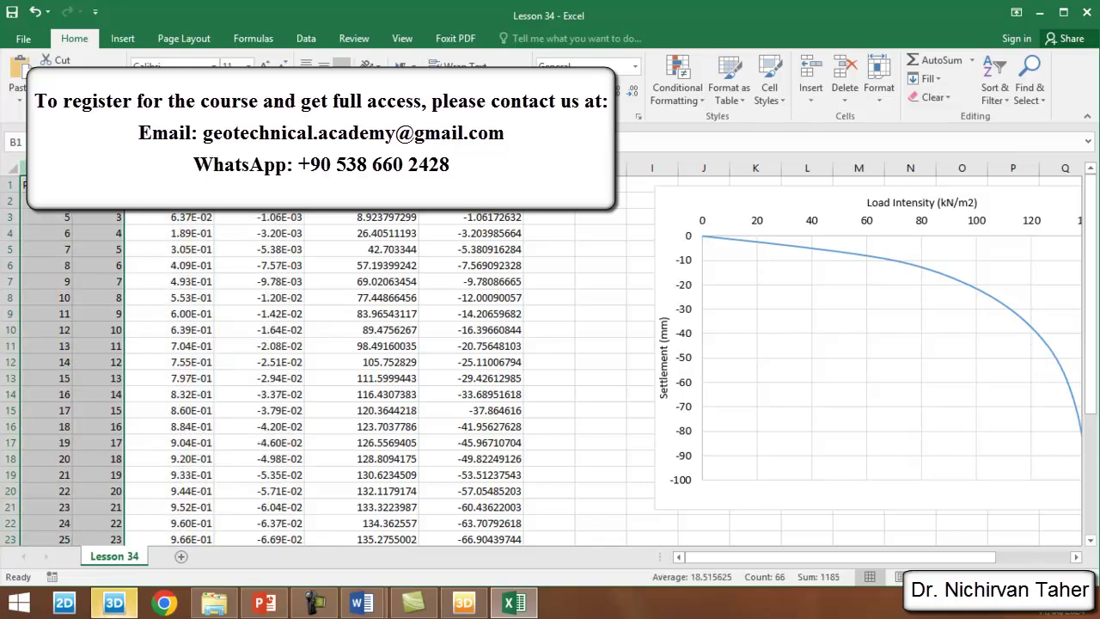
{"action": "key", "text": "Delete"}
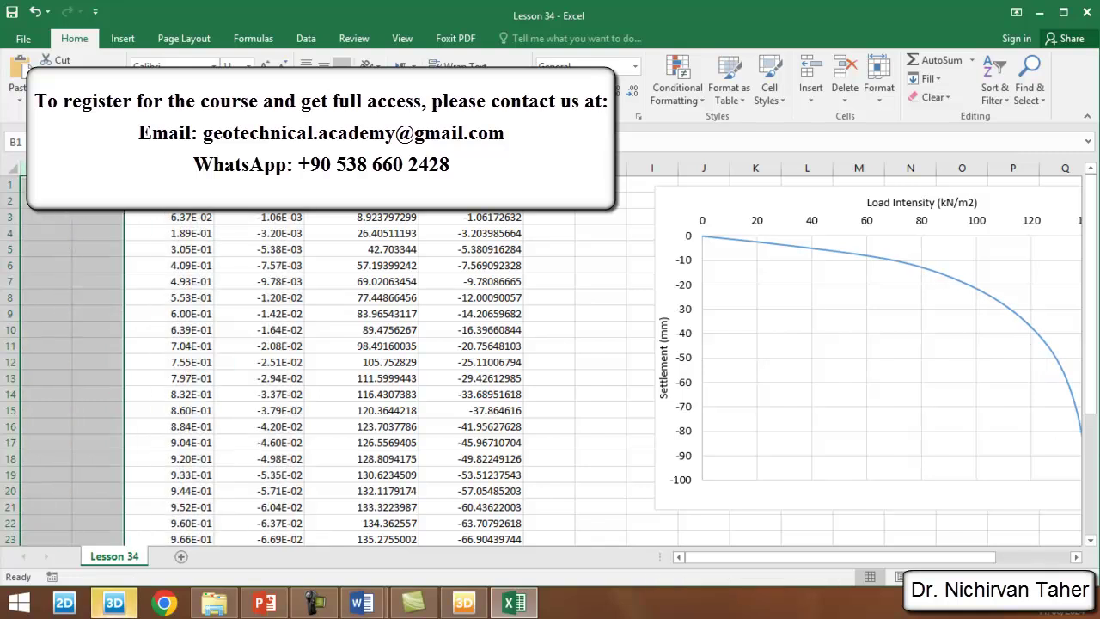
Inspect the formulas for load intensity in E2 and settlement in F2 without changing them
{"action": "left_click", "coordinate": [170, 201]}
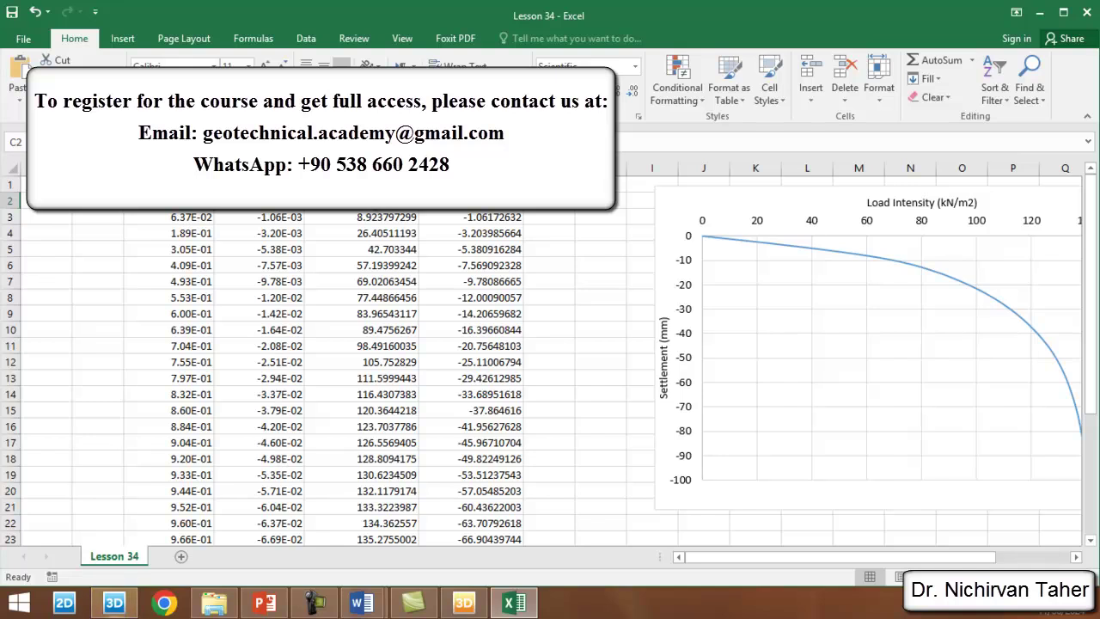
{"action": "type", "text": "="}
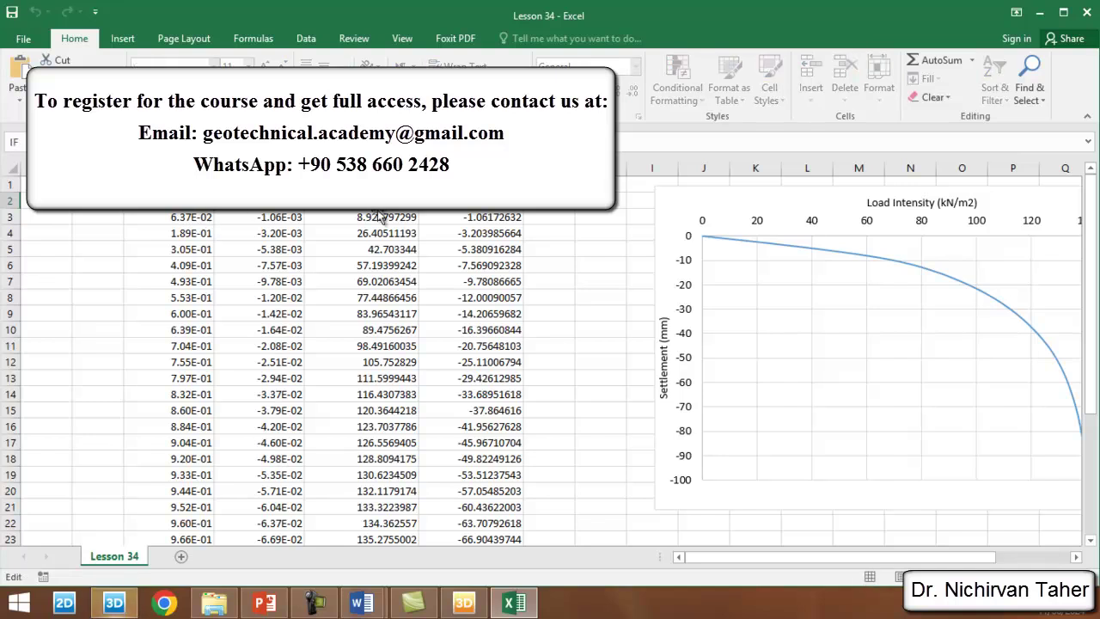
{"action": "key", "text": "Escape"}
{"action": "double_click", "coordinate": [420, 211]}
{"action": "left_click", "coordinate": [471, 201]}
{"action": "type", "text": "="}
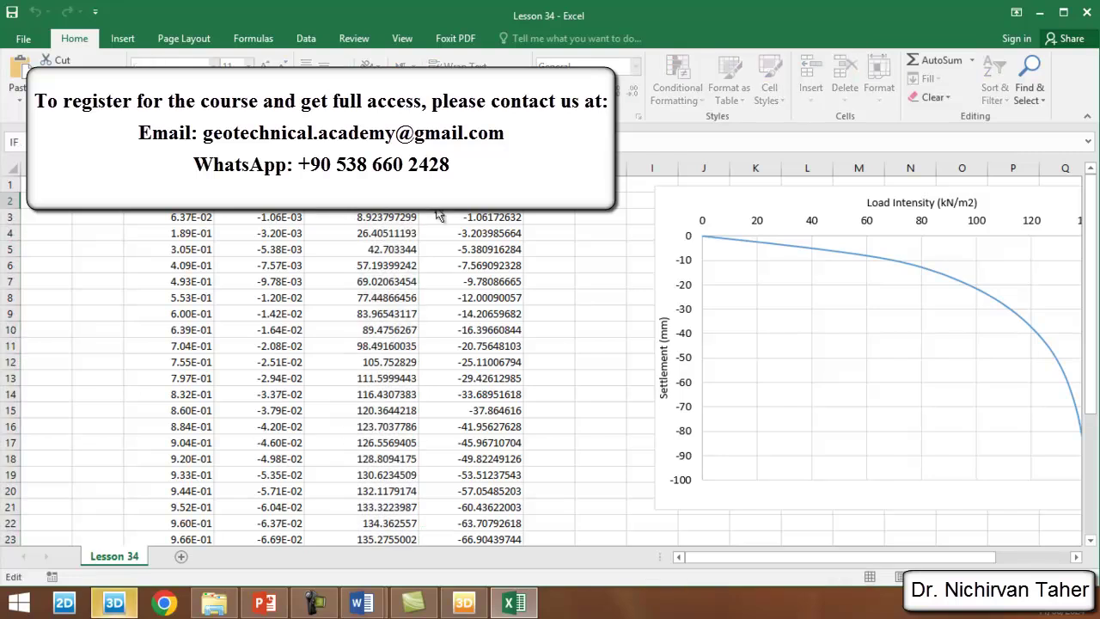
{"action": "key", "text": "Escape"}
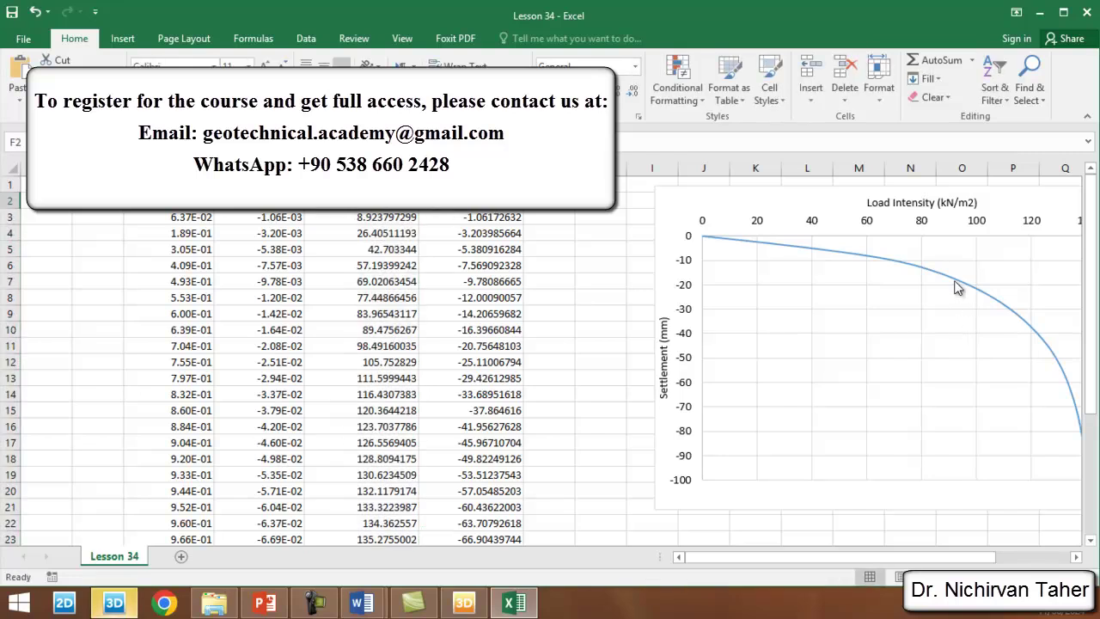
Fill the load intensity and settlement formulas in columns E and F down from row 30 to row 33
{"action": "left_click", "coordinate": [955, 287]}
{"action": "scroll", "coordinate": [436, 314], "scroll_direction": "down", "scroll_amount": 4}
{"action": "scroll", "coordinate": [436, 314], "scroll_direction": "down", "scroll_amount": 5}
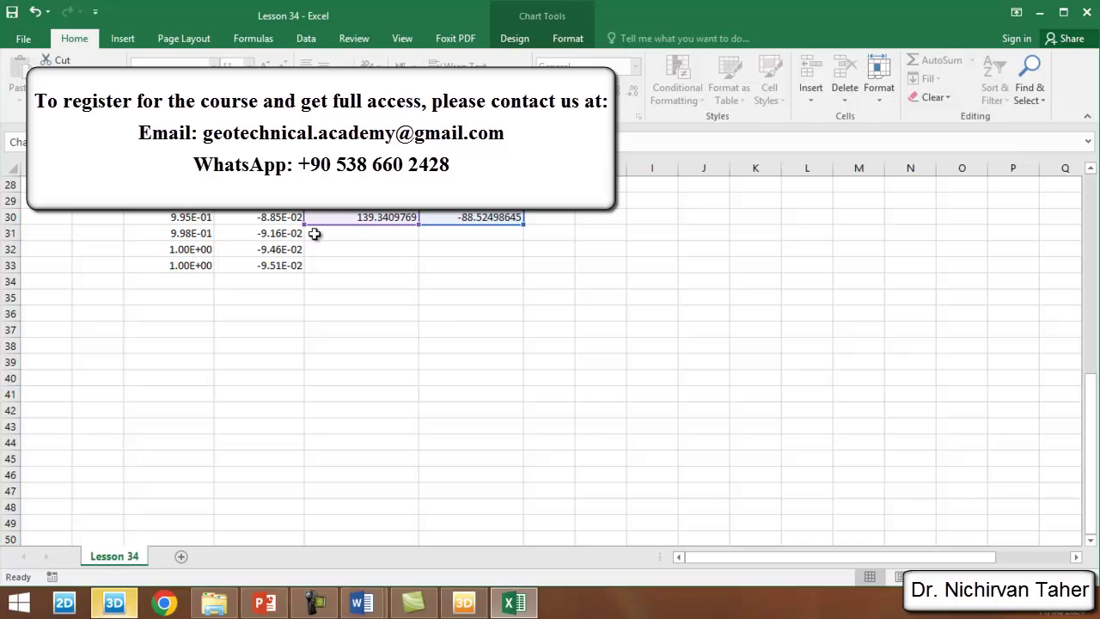
{"action": "left_click", "coordinate": [508, 216]}
{"action": "left_click_drag", "start_coordinate": [523, 222], "coordinate": [523, 255]}
{"action": "left_click", "coordinate": [386, 217]}
{"action": "left_click_drag", "start_coordinate": [422, 225], "coordinate": [422, 270]}
{"action": "left_click", "coordinate": [501, 255]}
{"action": "left_click_drag", "start_coordinate": [525, 257], "coordinate": [523, 274]}
Extend the load-settlement chart's series ranges in columns E and F to row 33 and bring the whole chart into view
{"action": "scroll", "coordinate": [889, 290], "scroll_direction": "up", "scroll_amount": 7}
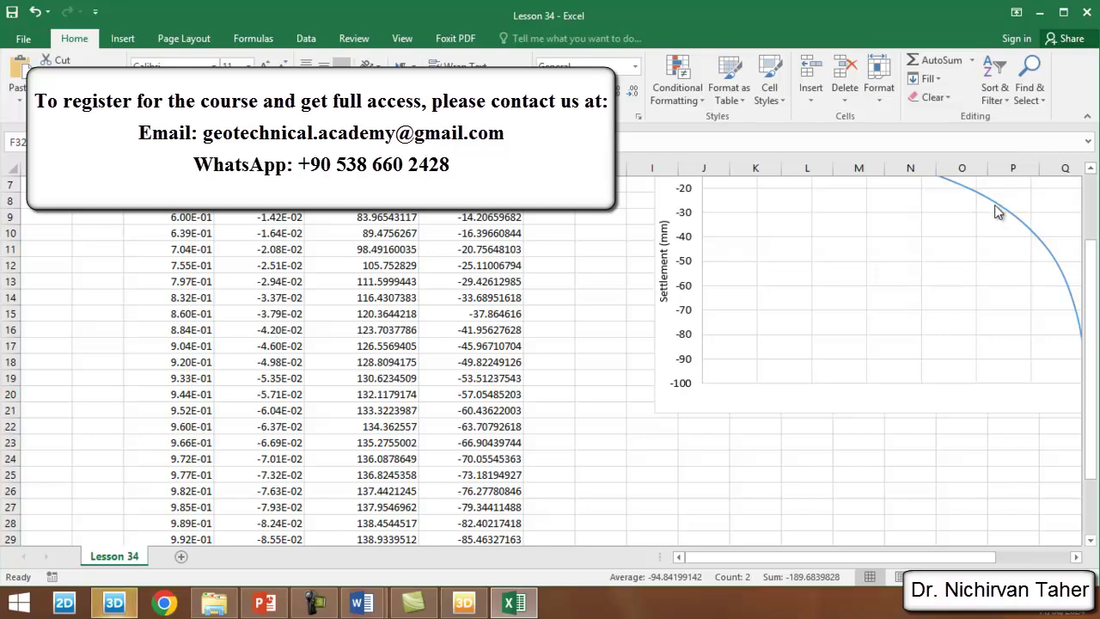
{"action": "left_click", "coordinate": [998, 212]}
{"action": "scroll", "coordinate": [490, 326], "scroll_direction": "down", "scroll_amount": 4}
{"action": "left_click_drag", "start_coordinate": [307, 375], "coordinate": [307, 417]}
{"action": "left_click_drag", "start_coordinate": [525, 381], "coordinate": [523, 418]}
{"action": "scroll", "coordinate": [851, 388], "scroll_direction": "up", "scroll_amount": 5}
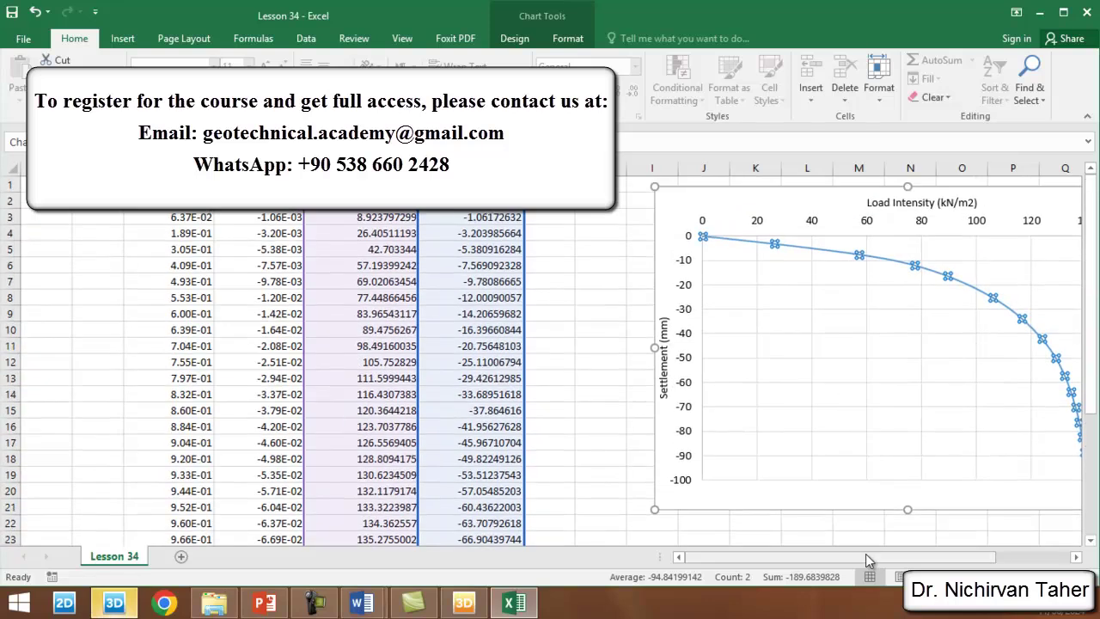
{"action": "scroll", "coordinate": [578, 333], "scroll_direction": "right", "scroll_amount": 5}
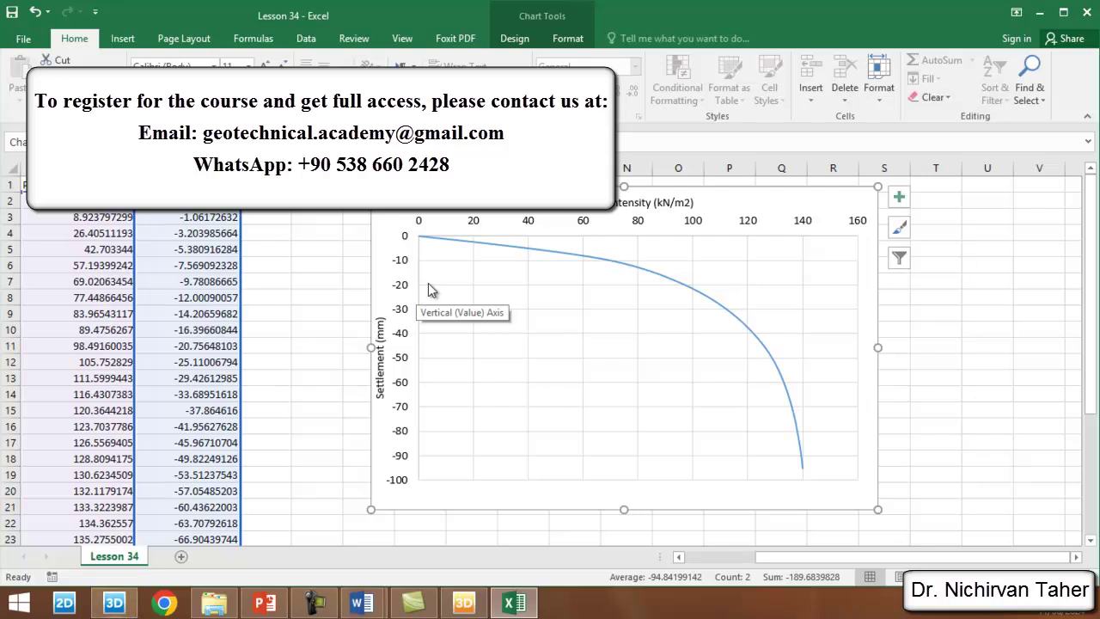
Examine the load intensity and settlement values in row 11 alongside the load-settlement curve
{"action": "left_click", "coordinate": [214, 346]}
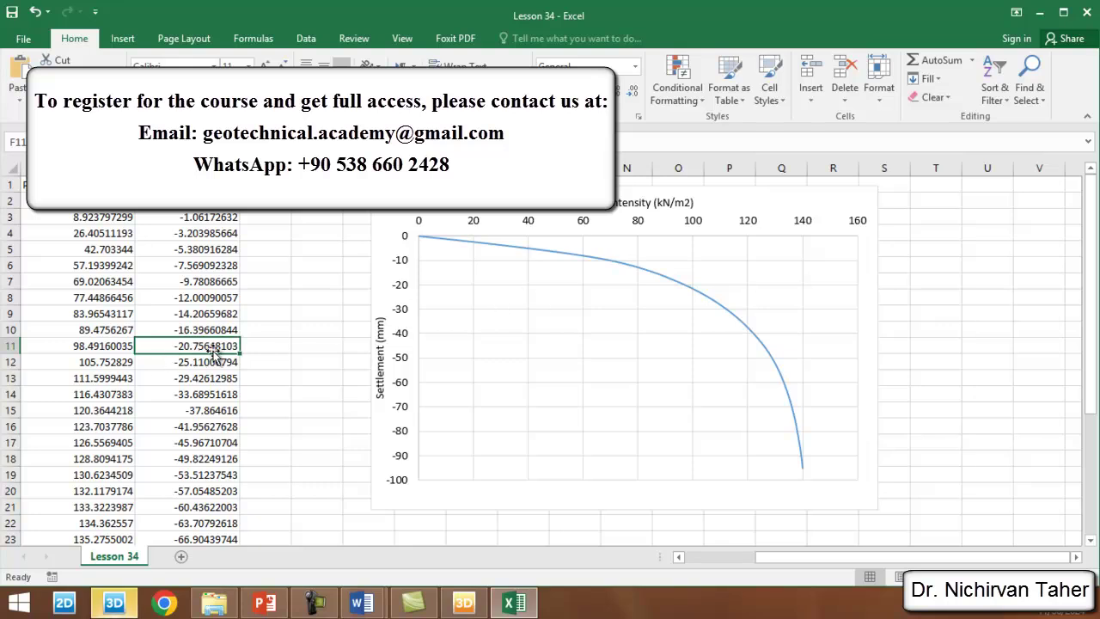
{"action": "left_click", "coordinate": [96, 347]}
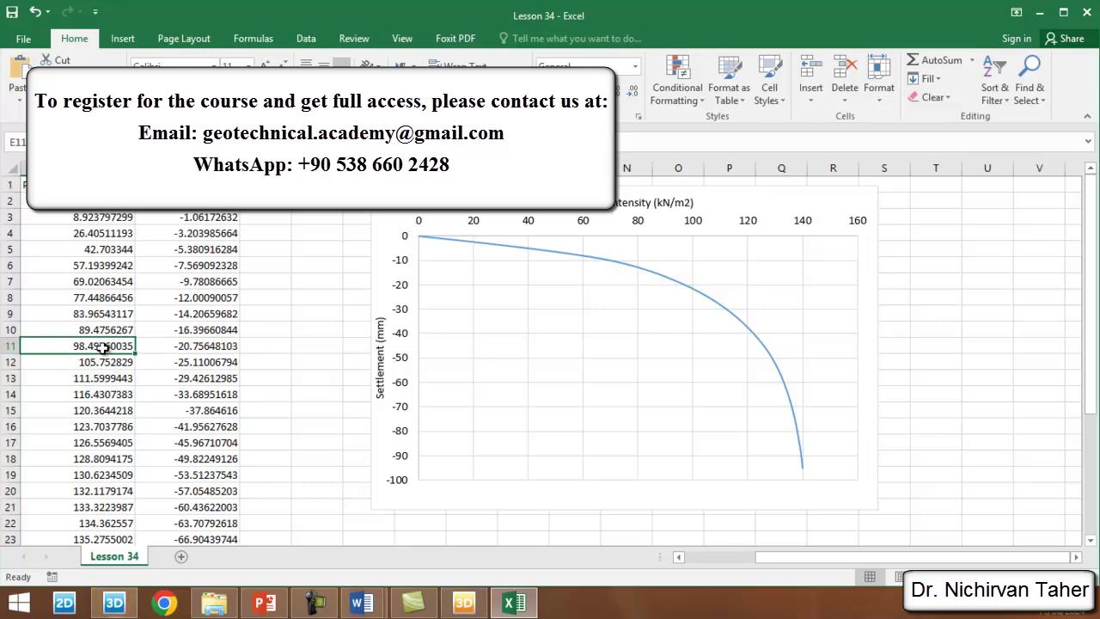
{"action": "left_click", "coordinate": [191, 346]}
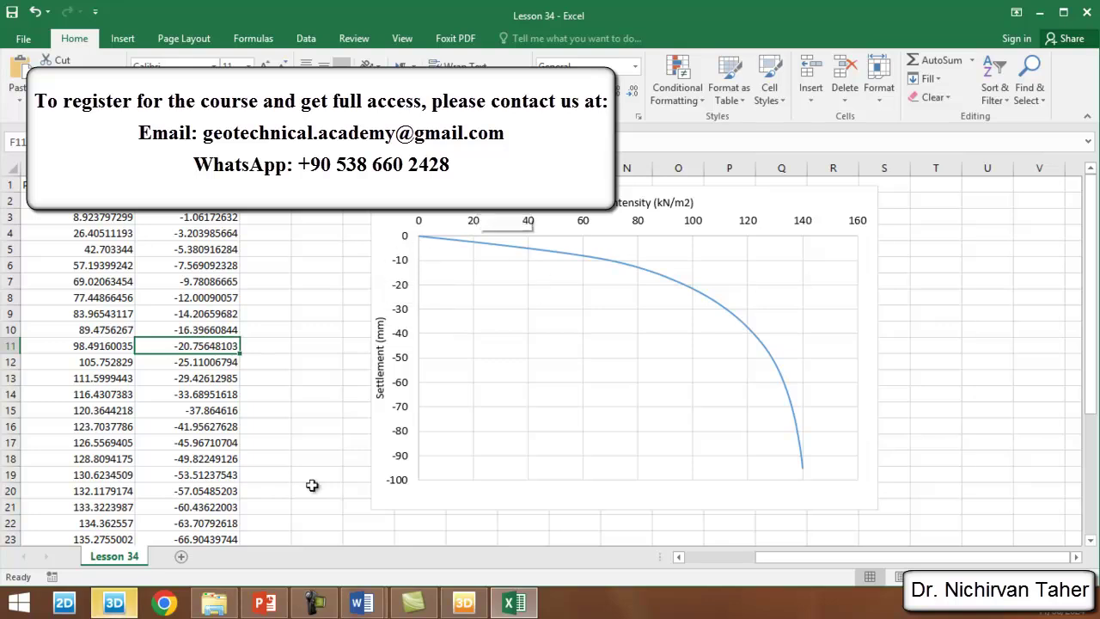
Switch to PowerPoint and show slide 89 with the geometry of the weak soil over strong soil
{"action": "left_click", "coordinate": [267, 610]}
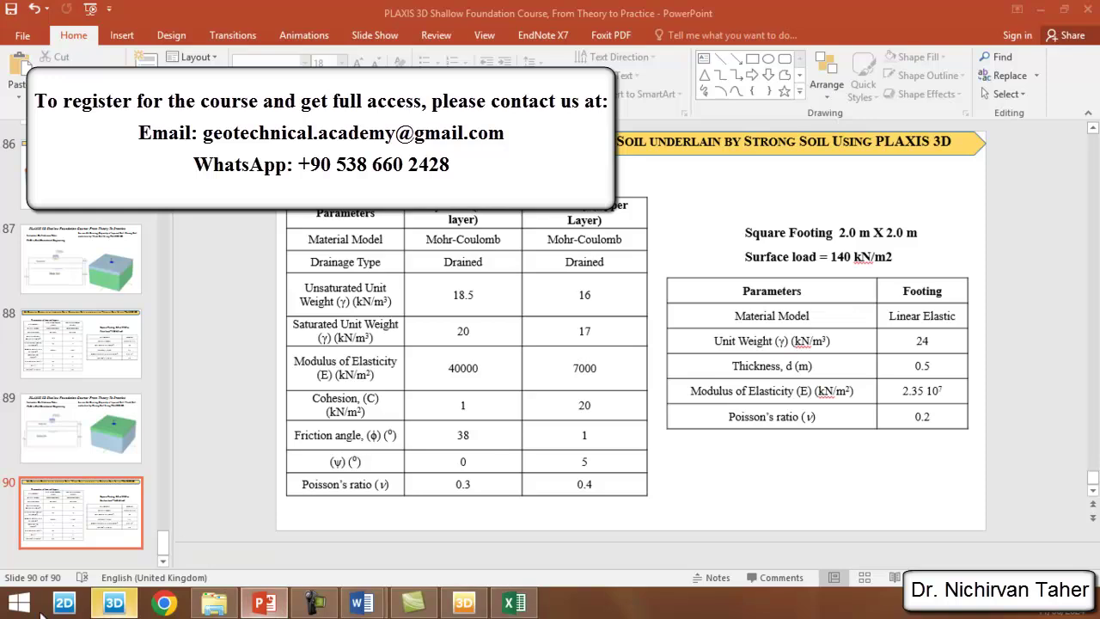
{"action": "left_click", "coordinate": [73, 428]}
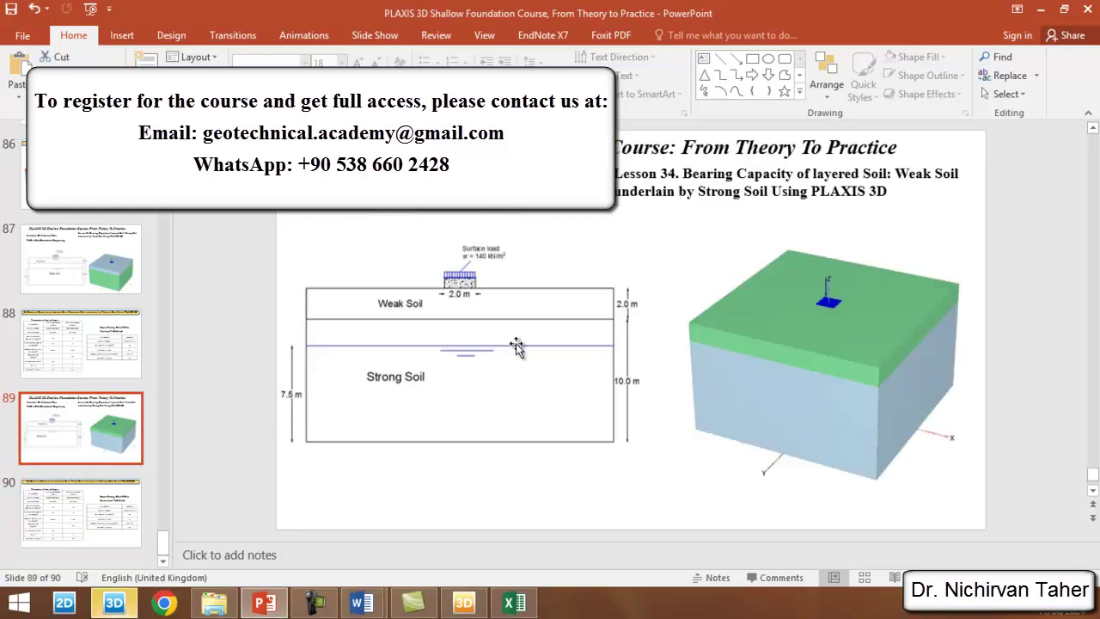